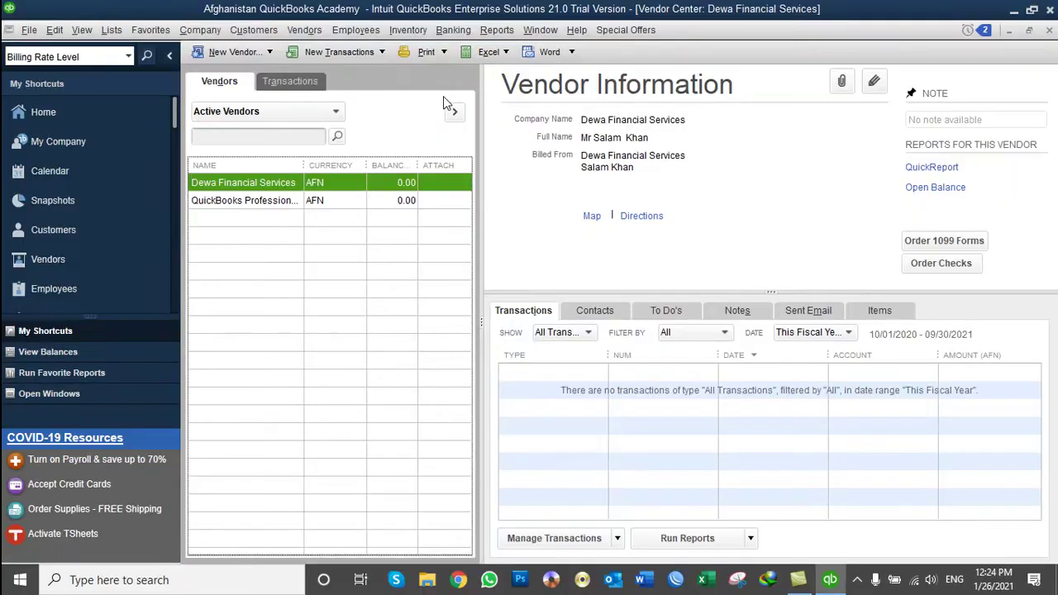
Open the Item List to review the items and their prices, and close it
{"action": "left_click", "coordinate": [258, 31]}
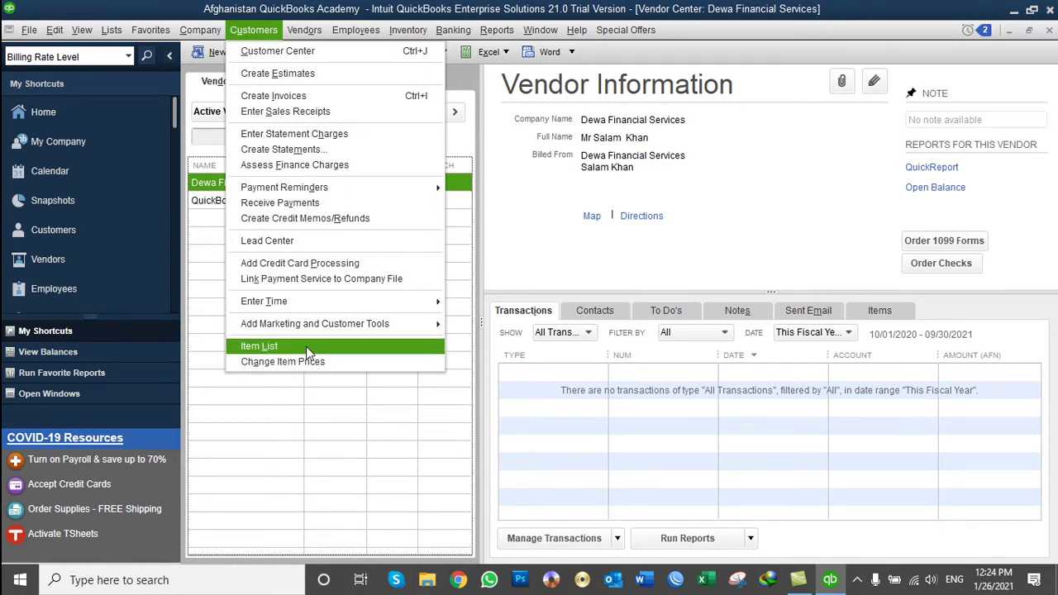
{"action": "mouse_move", "coordinate": [185, 37]}
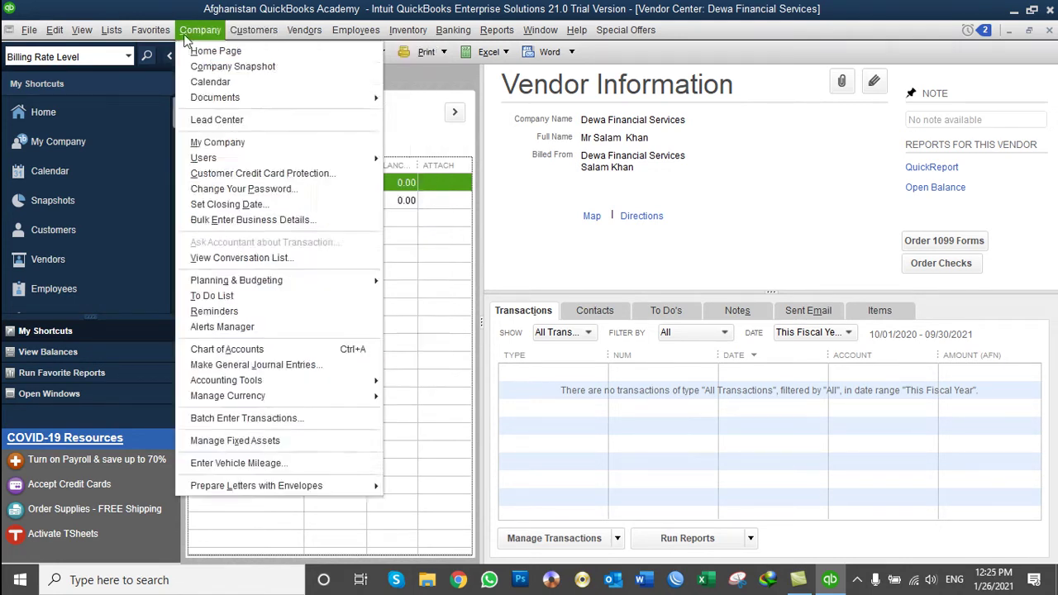
{"action": "left_click", "coordinate": [220, 43]}
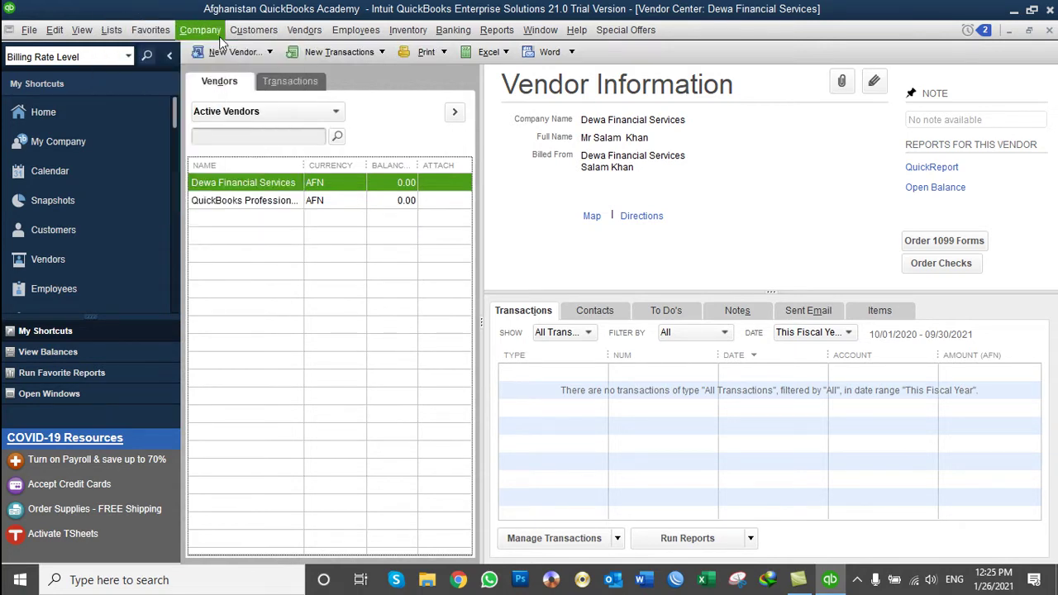
{"action": "left_click", "coordinate": [220, 38]}
{"action": "left_click", "coordinate": [273, 344]}
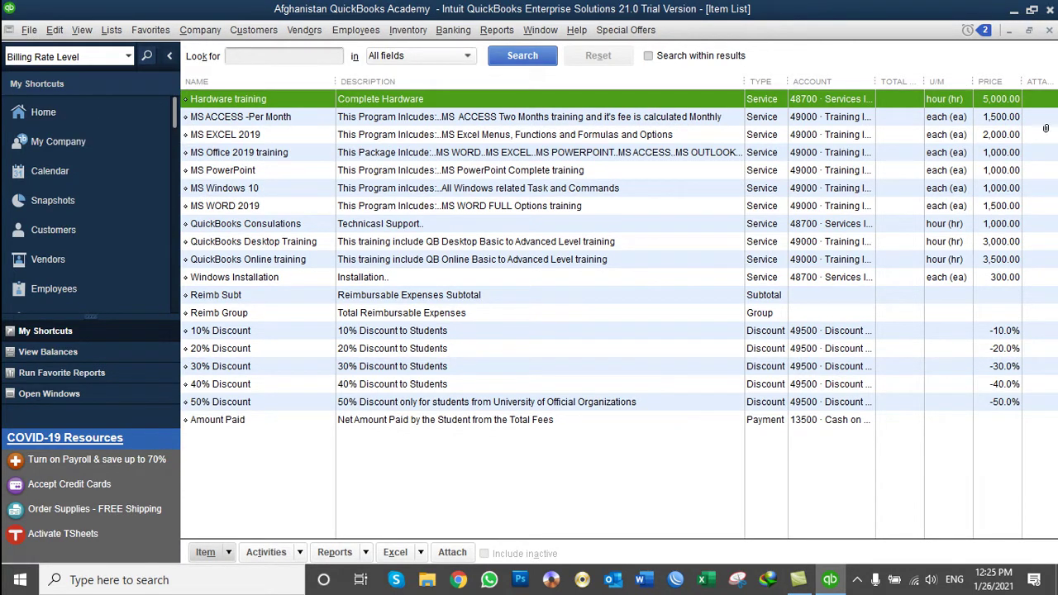
{"action": "left_click", "coordinate": [1049, 30]}
Open the Hardware training item from the Item List to examine its rate, and close it without changes
{"action": "left_click", "coordinate": [254, 30]}
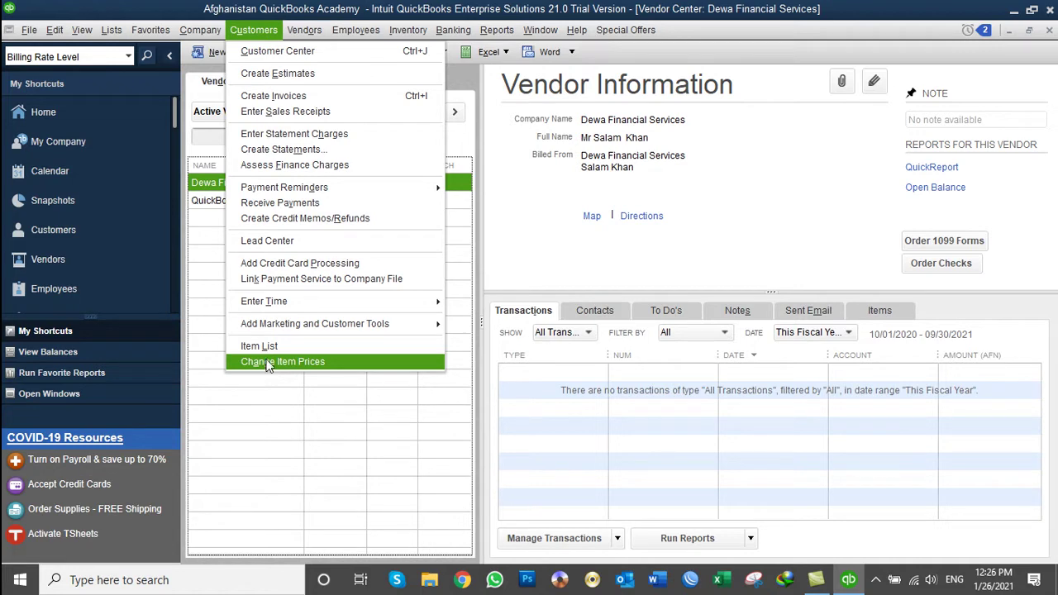
{"action": "left_click", "coordinate": [265, 347]}
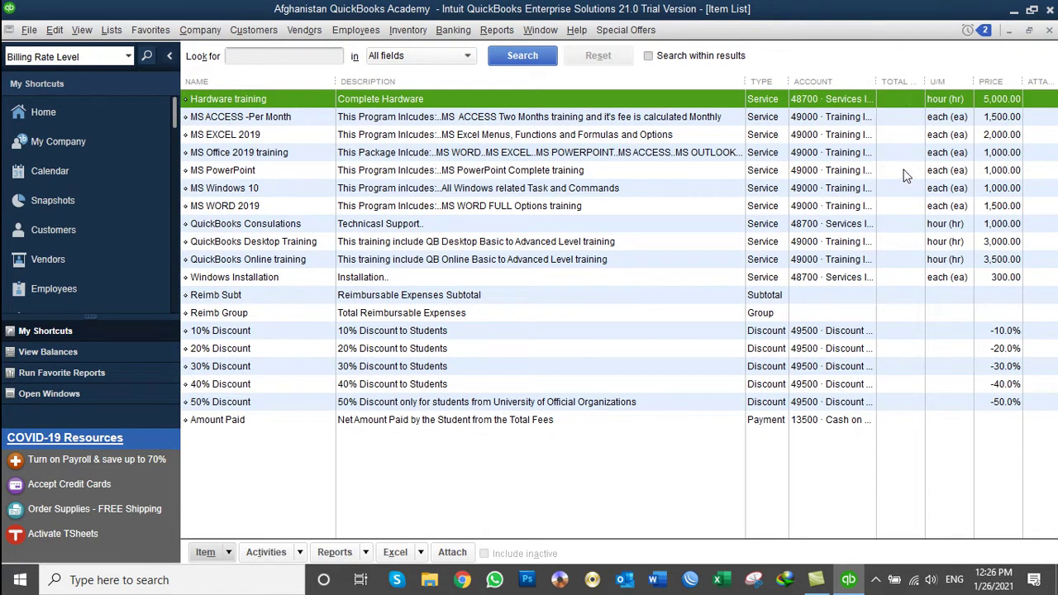
{"action": "double_click", "coordinate": [288, 101]}
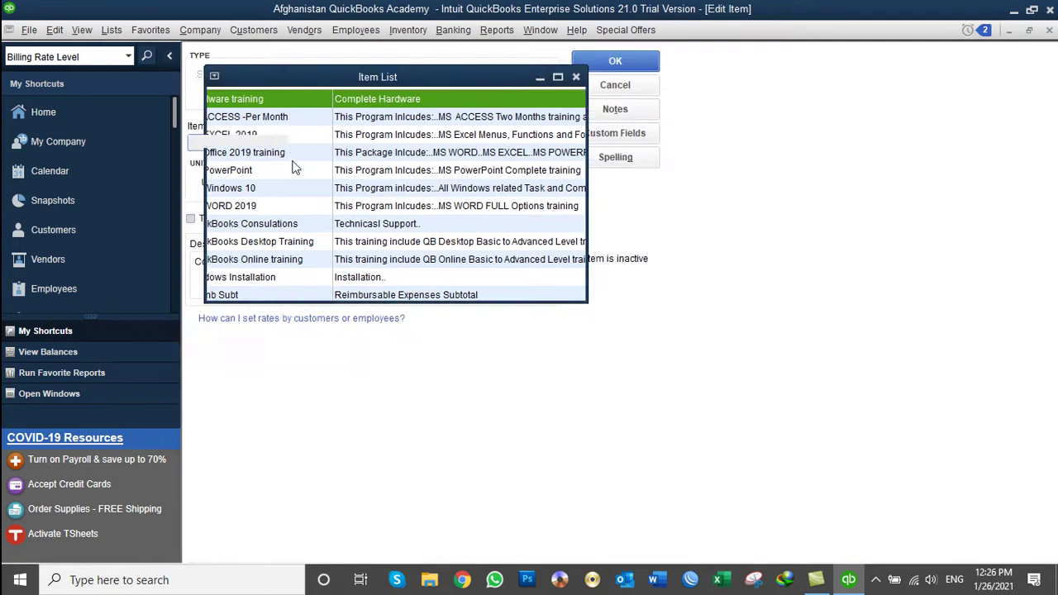
{"action": "left_click", "coordinate": [465, 242]}
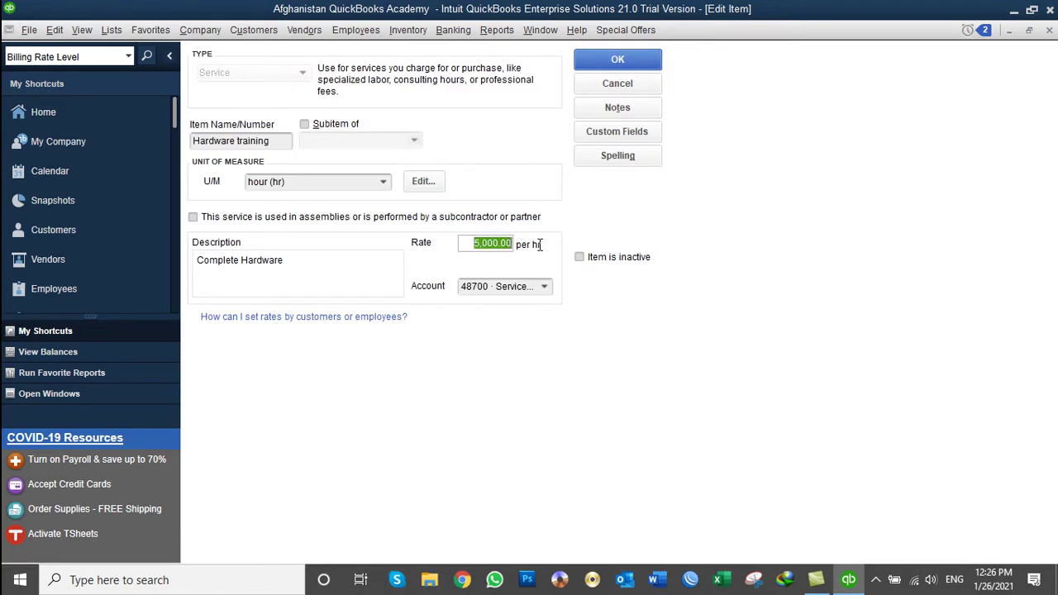
{"action": "left_click", "coordinate": [617, 82]}
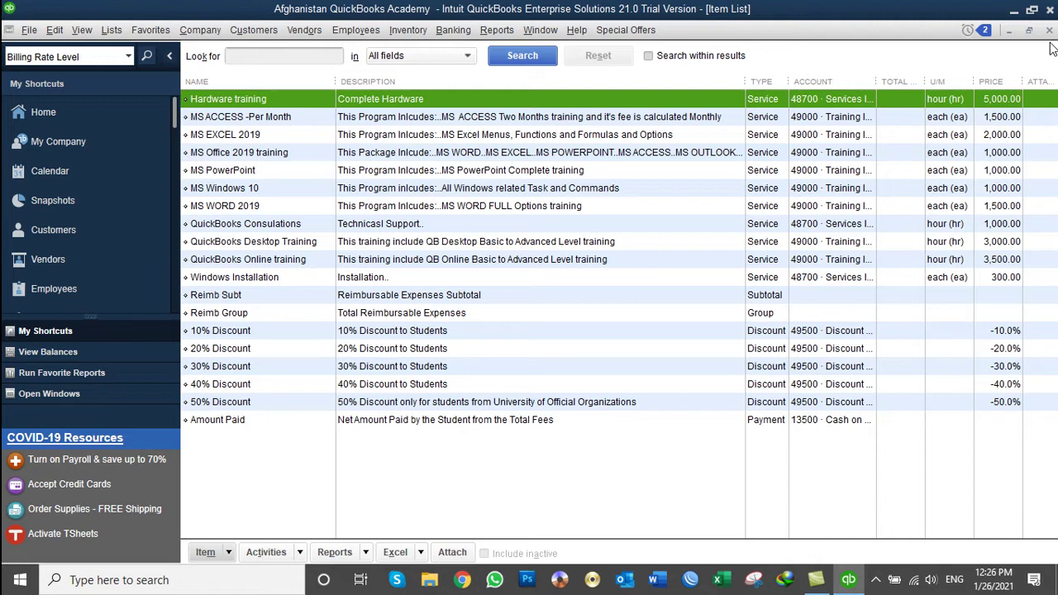
{"action": "left_click", "coordinate": [1049, 30]}
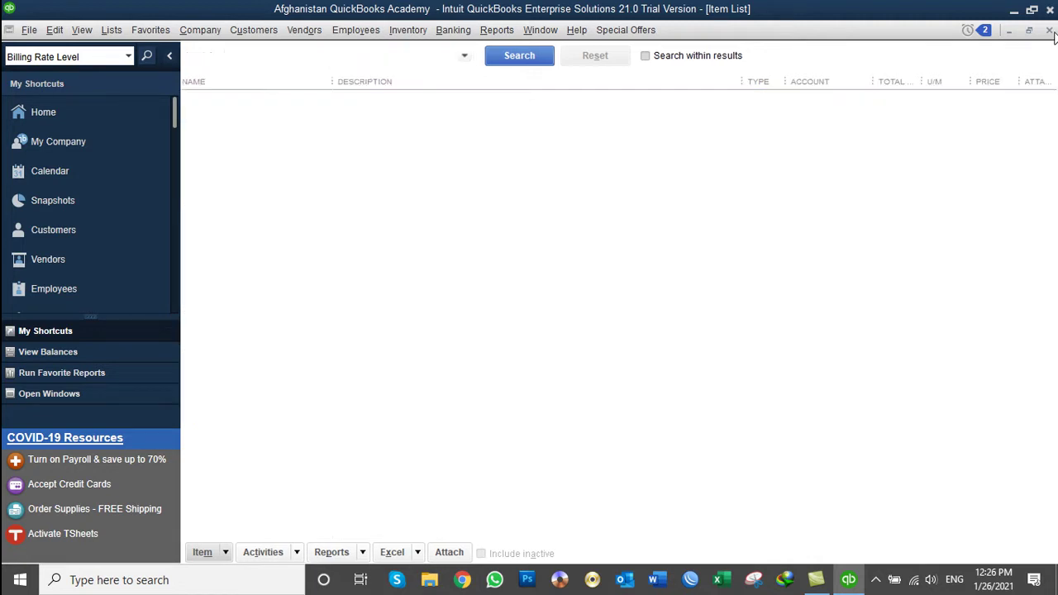
Open the Change Item Prices window with the item type set to Service
{"action": "left_click", "coordinate": [254, 30]}
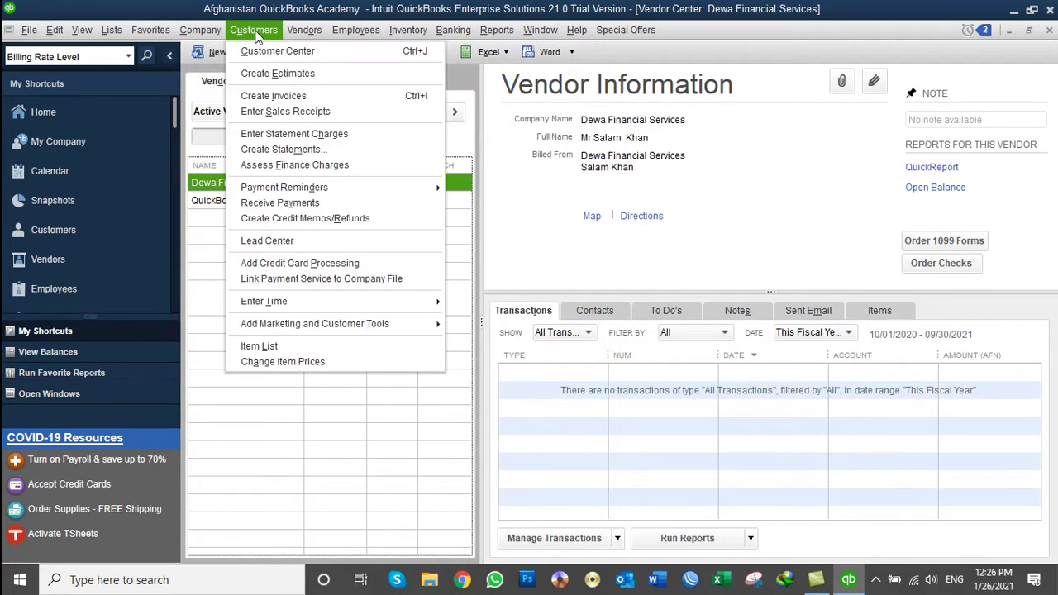
{"action": "left_click", "coordinate": [266, 362]}
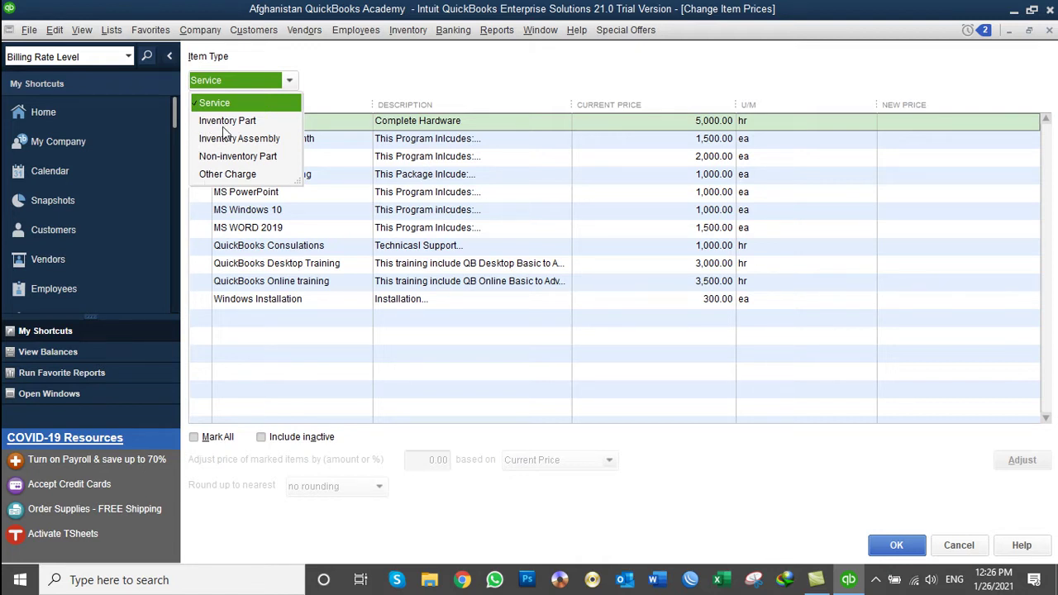
{"action": "left_click", "coordinate": [215, 103]}
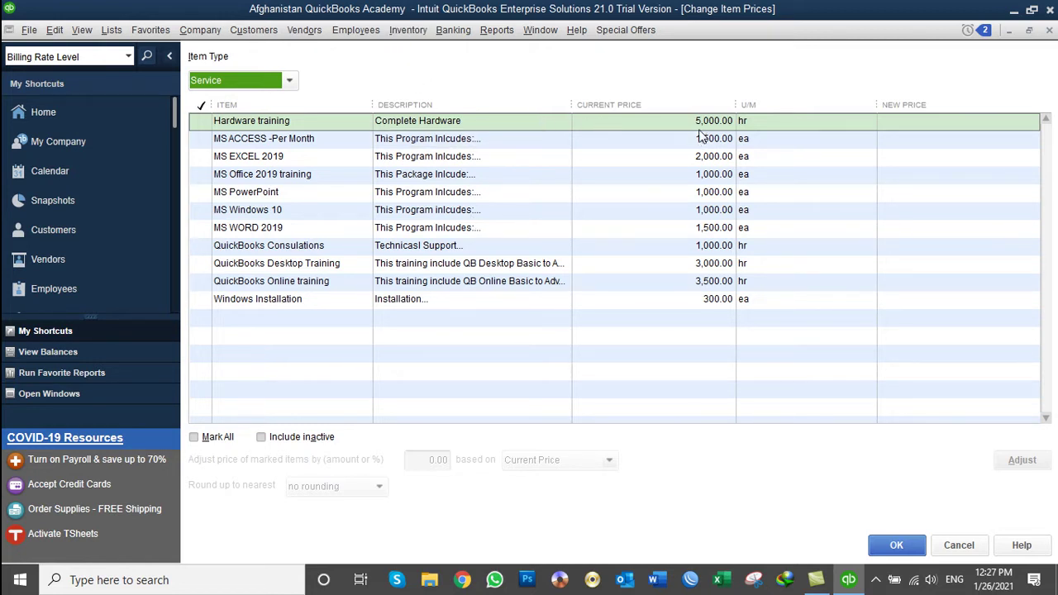
Mark Hardware training, QuickBooks Consulations, QuickBooks Desktop Training and QuickBooks Online training, and fill in their new prices based on Current Price
{"action": "left_click", "coordinate": [206, 121]}
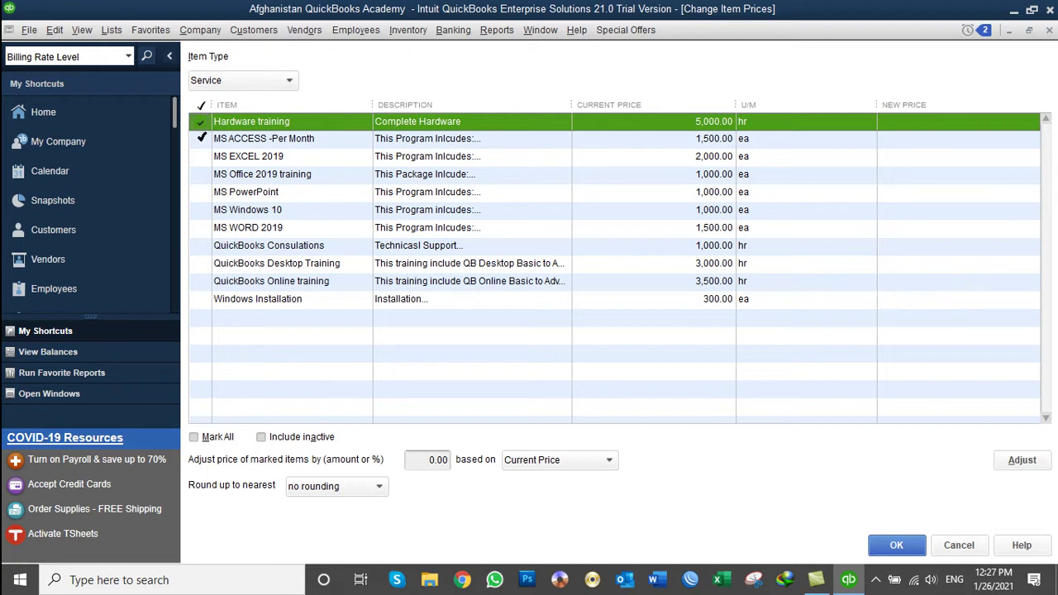
{"action": "left_click", "coordinate": [203, 244]}
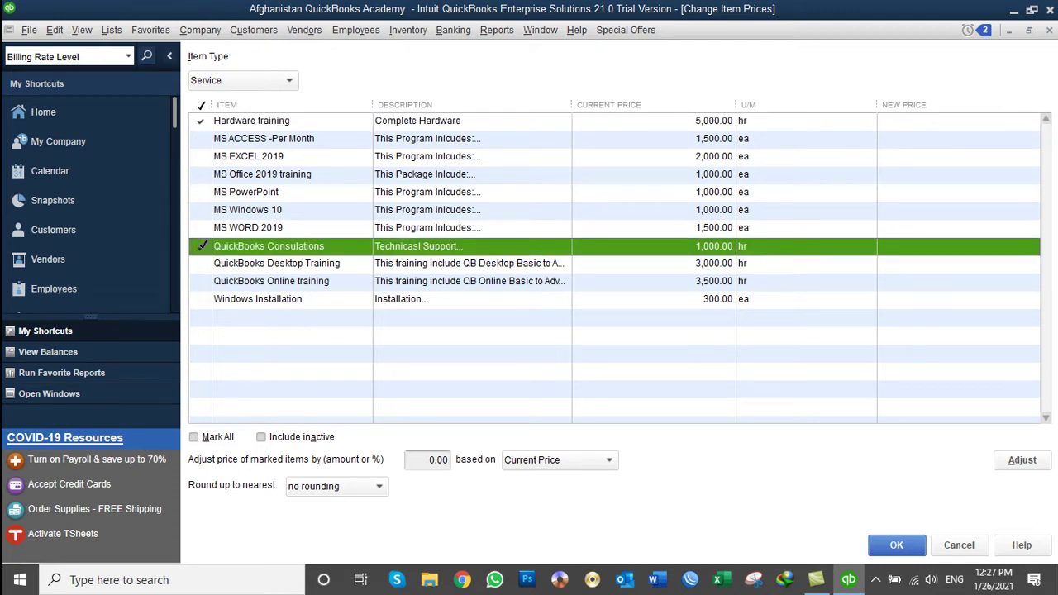
{"action": "left_click", "coordinate": [202, 263]}
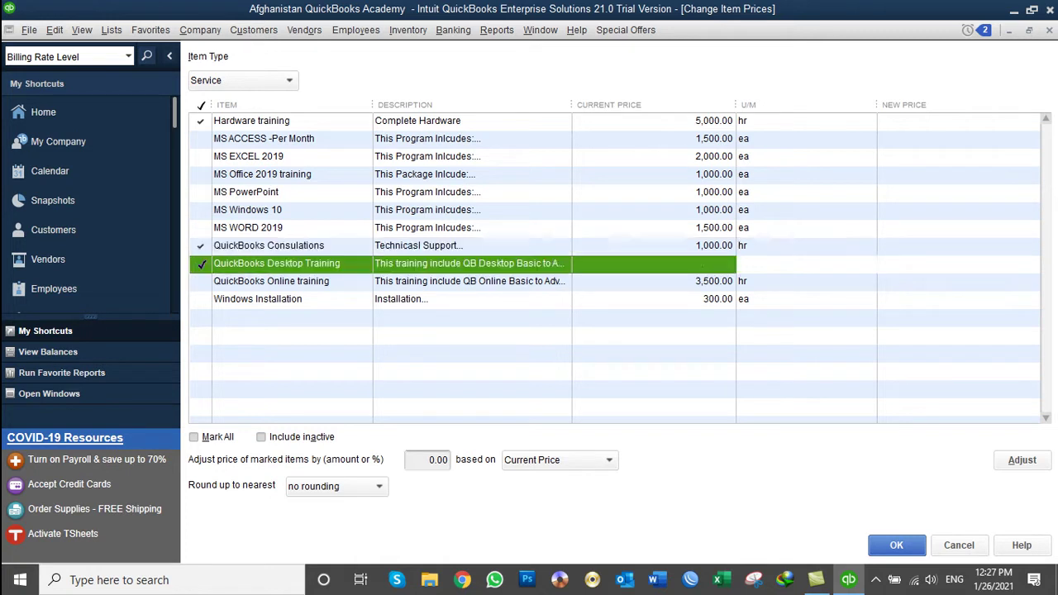
{"action": "left_click", "coordinate": [203, 280]}
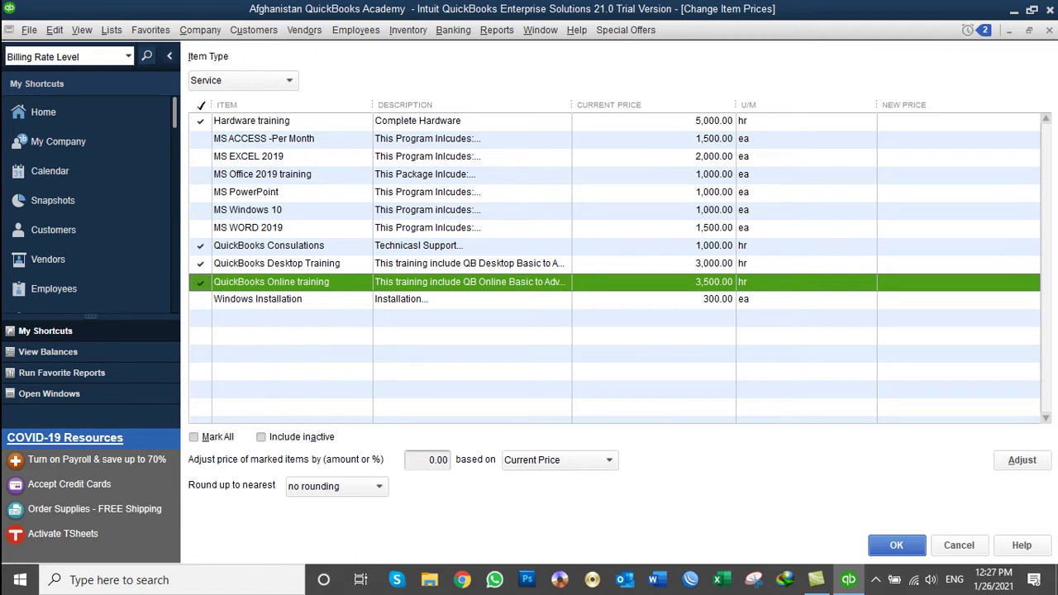
{"action": "left_click", "coordinate": [1022, 460]}
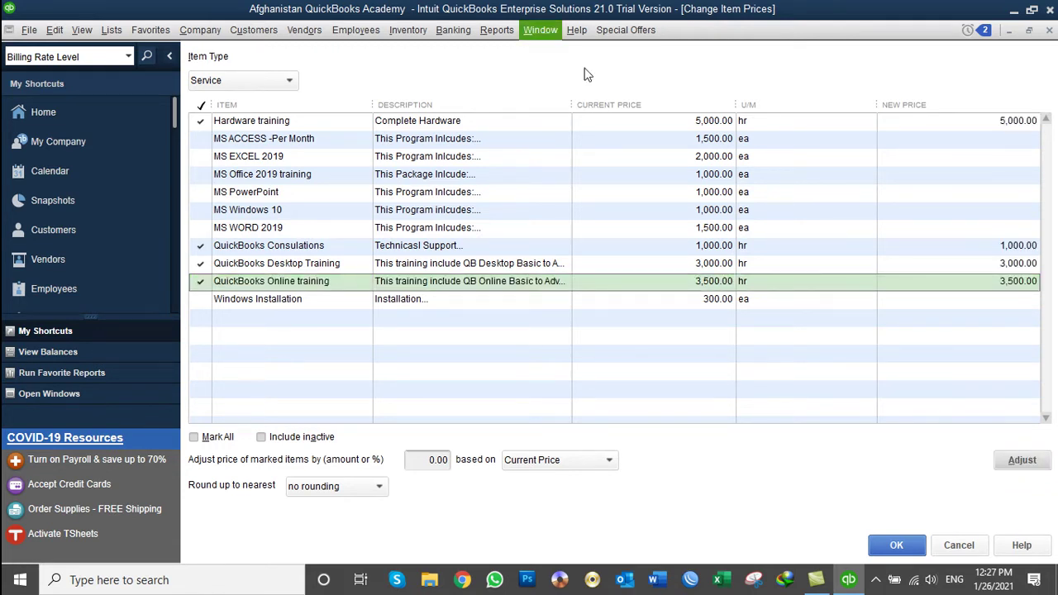
Set the new price of Hardware training to 3,000 and of QuickBooks Consulations to 2,000
{"action": "left_click", "coordinate": [988, 120]}
{"action": "type", "text": "3000"}
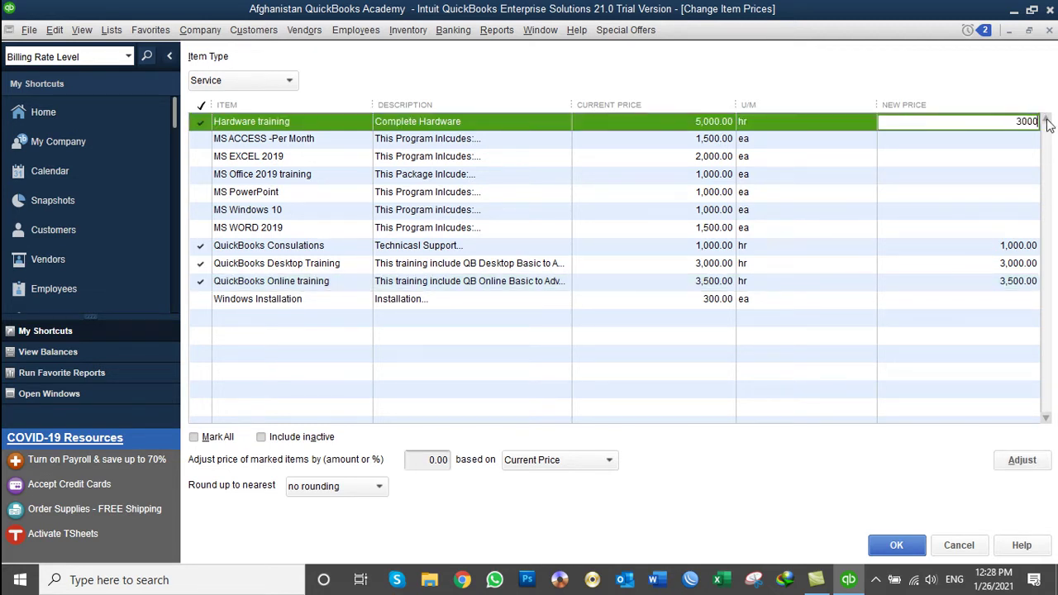
{"action": "key", "text": "Down"}
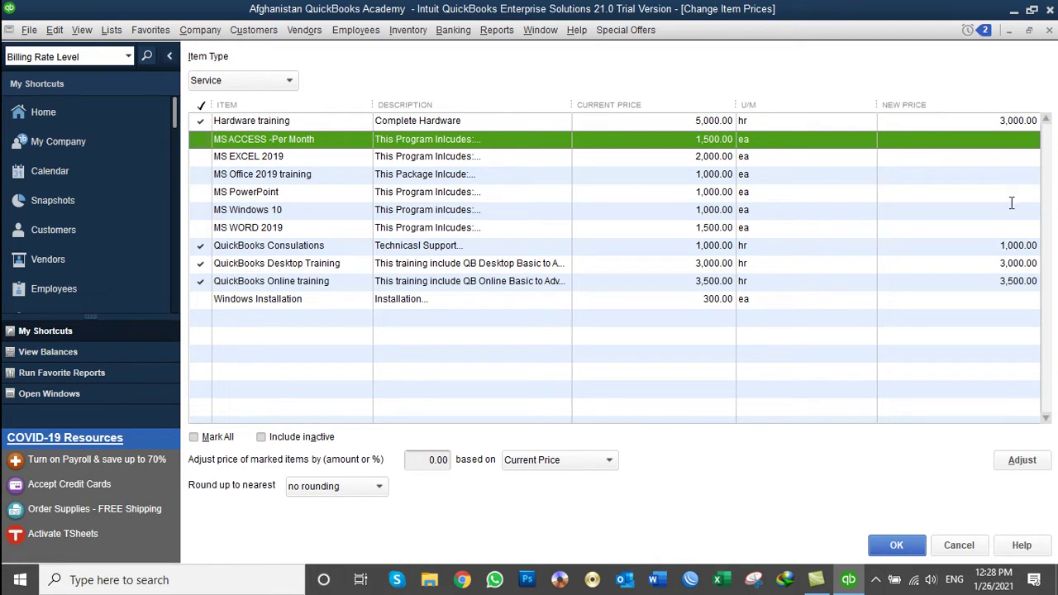
{"action": "left_click", "coordinate": [992, 245]}
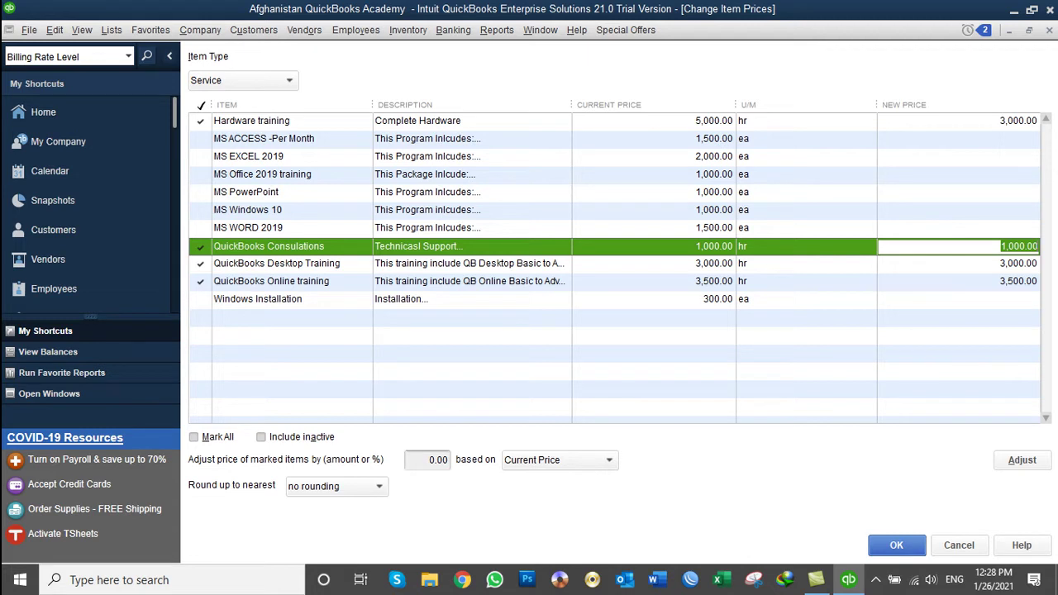
{"action": "type", "text": "2000"}
{"action": "key", "text": "Down"}
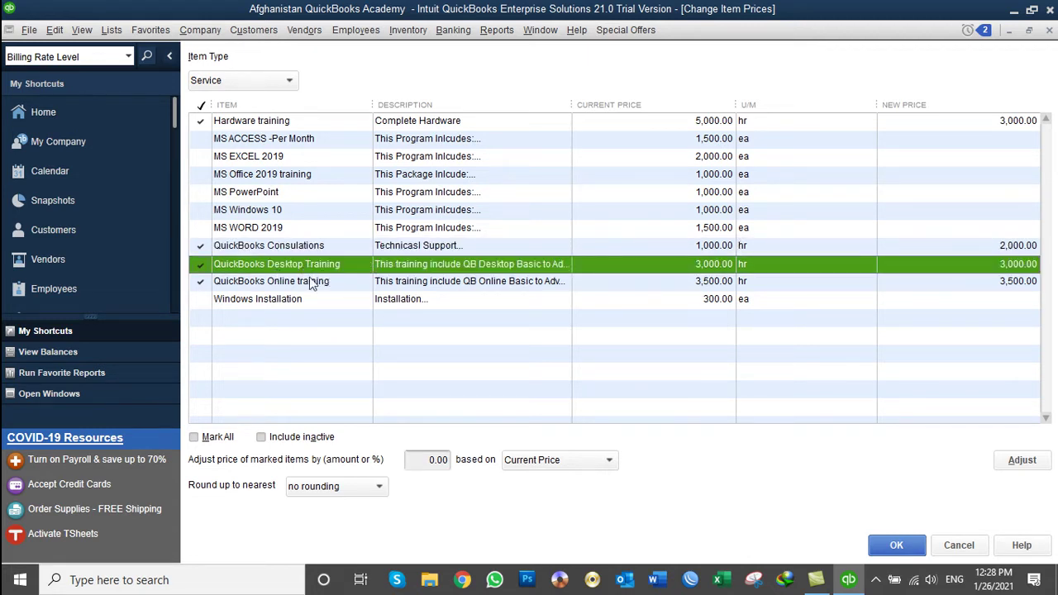
Set the new prices of QuickBooks Desktop Training and QuickBooks Online training to 5,000 each, and save the price changes
{"action": "left_click", "coordinate": [991, 265]}
{"action": "left_click_drag", "start_coordinate": [992, 264], "coordinate": [1049, 265]}
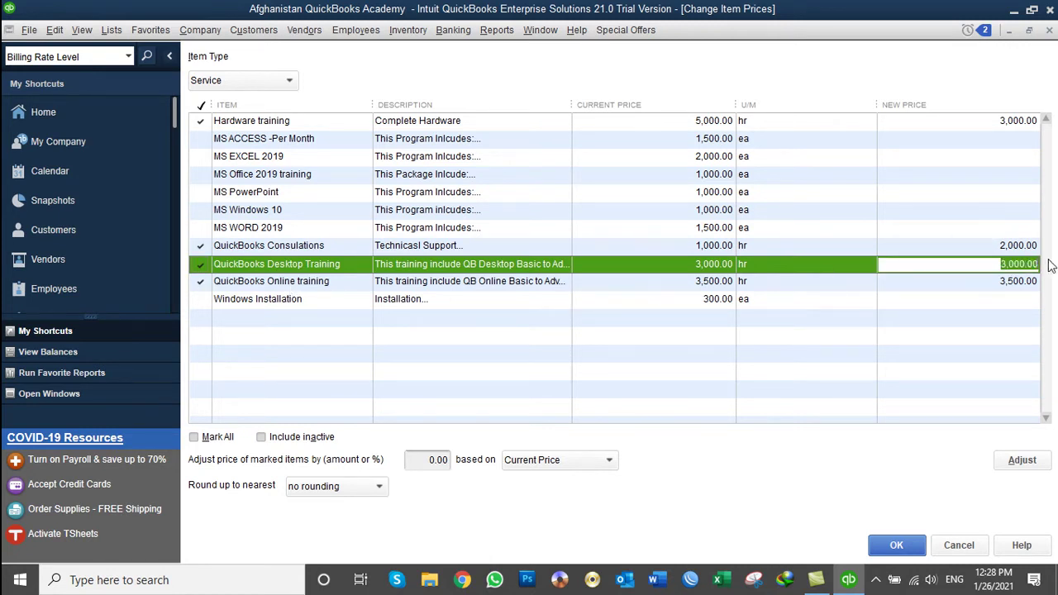
{"action": "type", "text": "5-"}
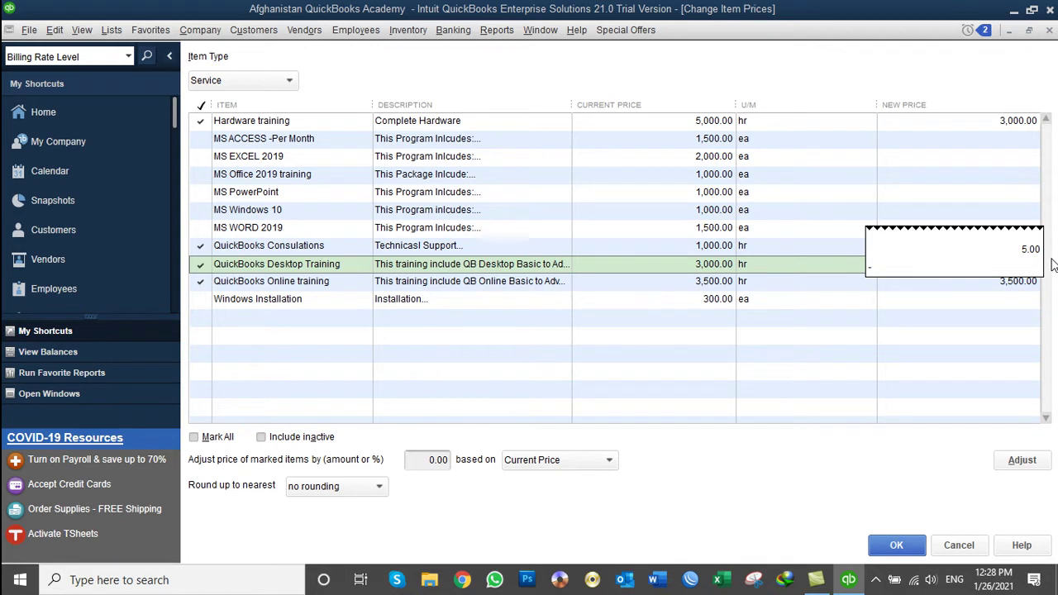
{"action": "key", "text": "BackSpace"}
{"action": "type", "text": "000"}
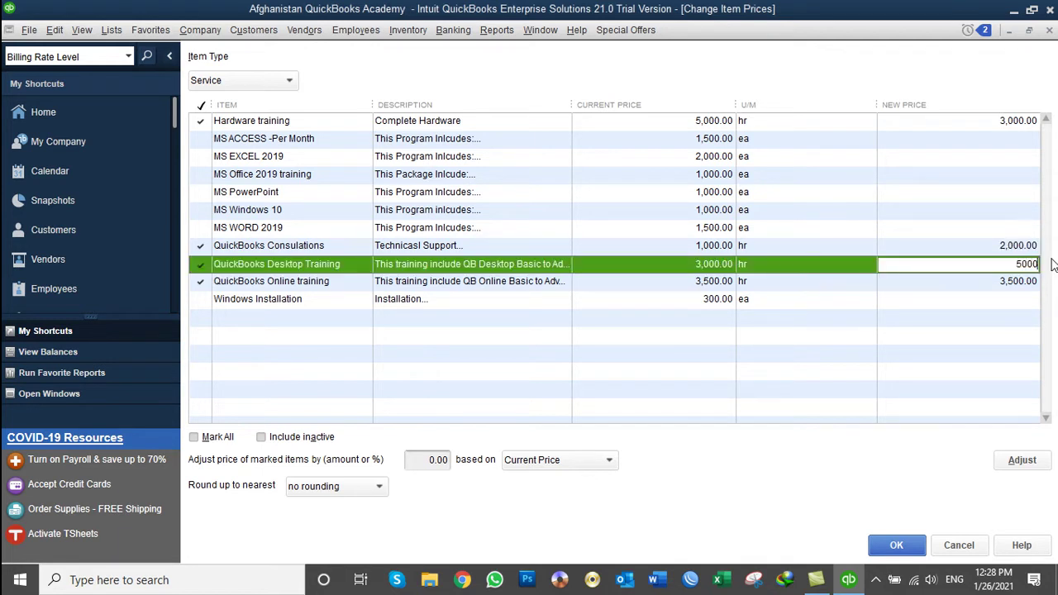
{"action": "left_click", "coordinate": [991, 282]}
{"action": "type", "text": "5"}
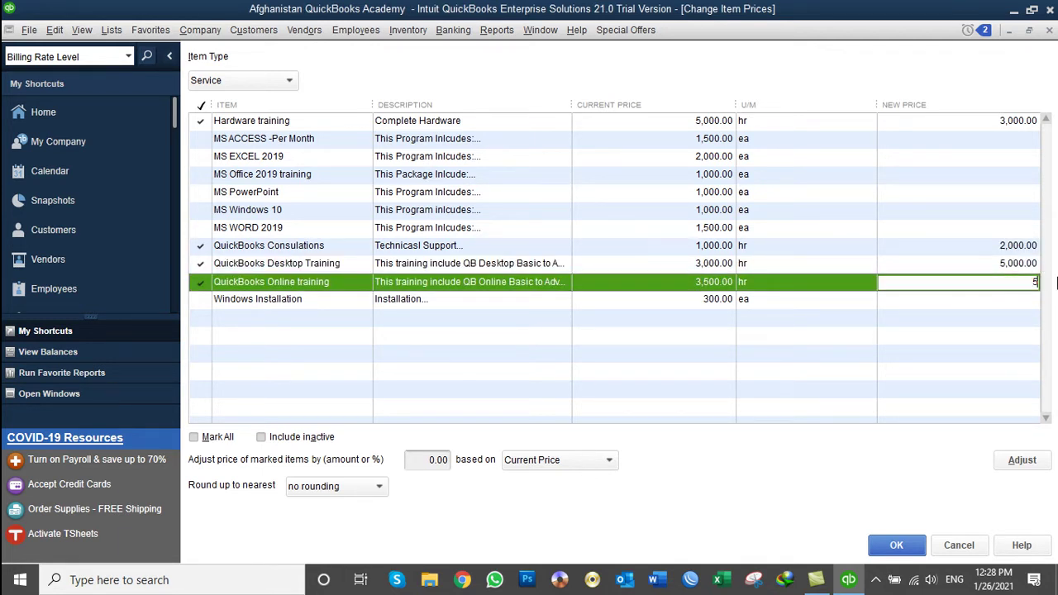
{"action": "type", "text": ",000"}
{"action": "key", "text": "Down"}
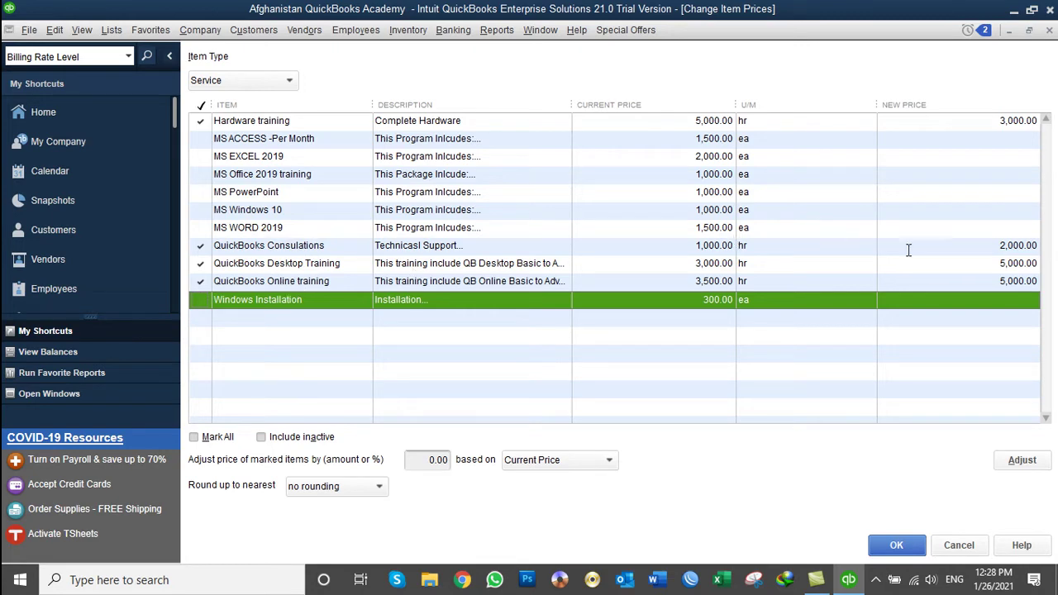
{"action": "left_click", "coordinate": [897, 546]}
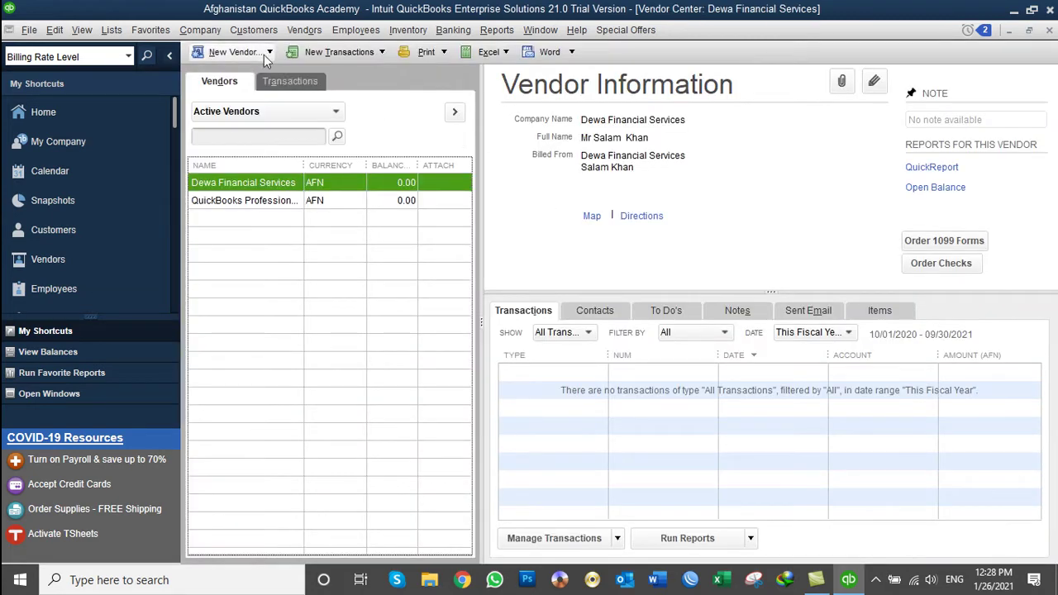
Check the prices of Hardware training and the three QuickBooks services in the Item List, and close it
{"action": "left_click", "coordinate": [259, 34]}
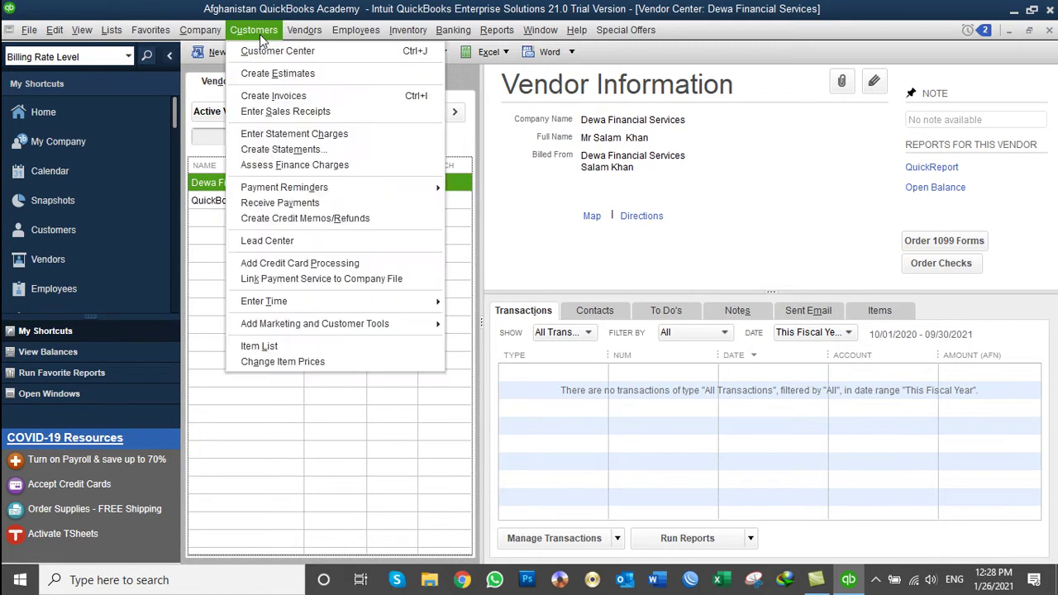
{"action": "left_click", "coordinate": [318, 345]}
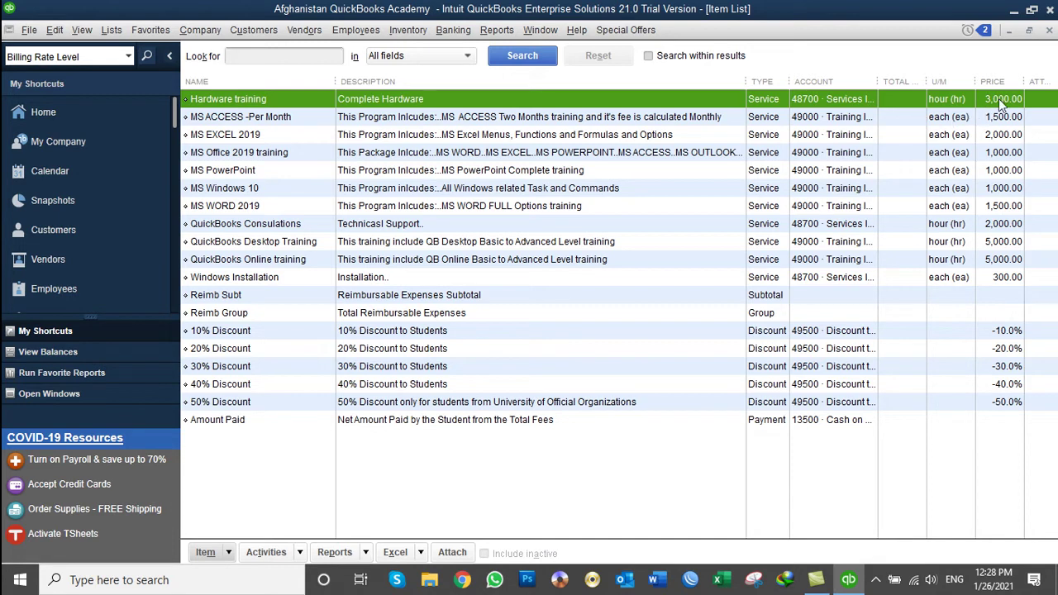
{"action": "left_click", "coordinate": [278, 228]}
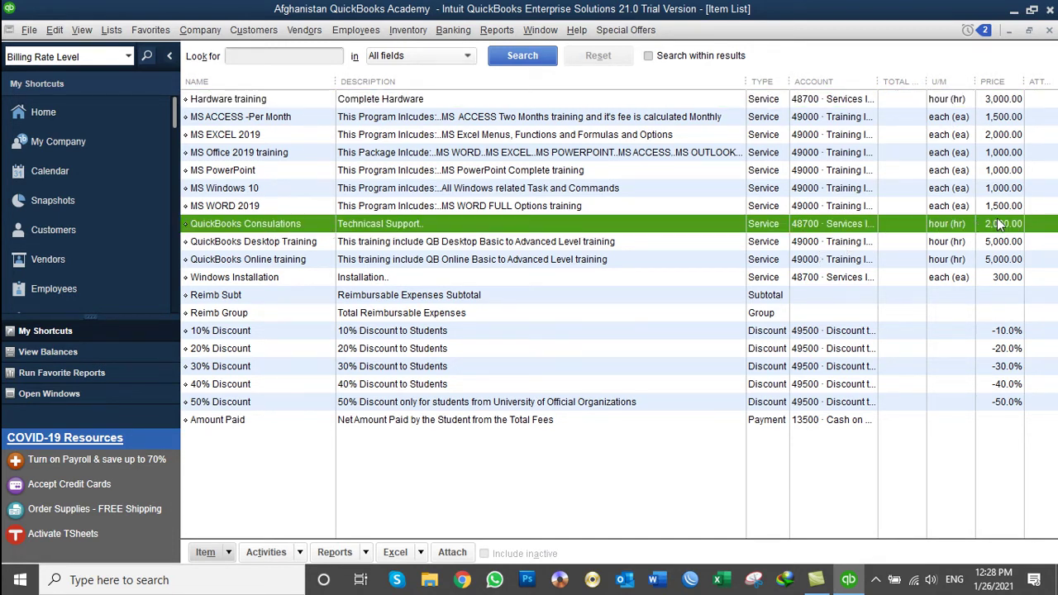
{"action": "left_click", "coordinate": [262, 244]}
{"action": "left_click", "coordinate": [258, 261]}
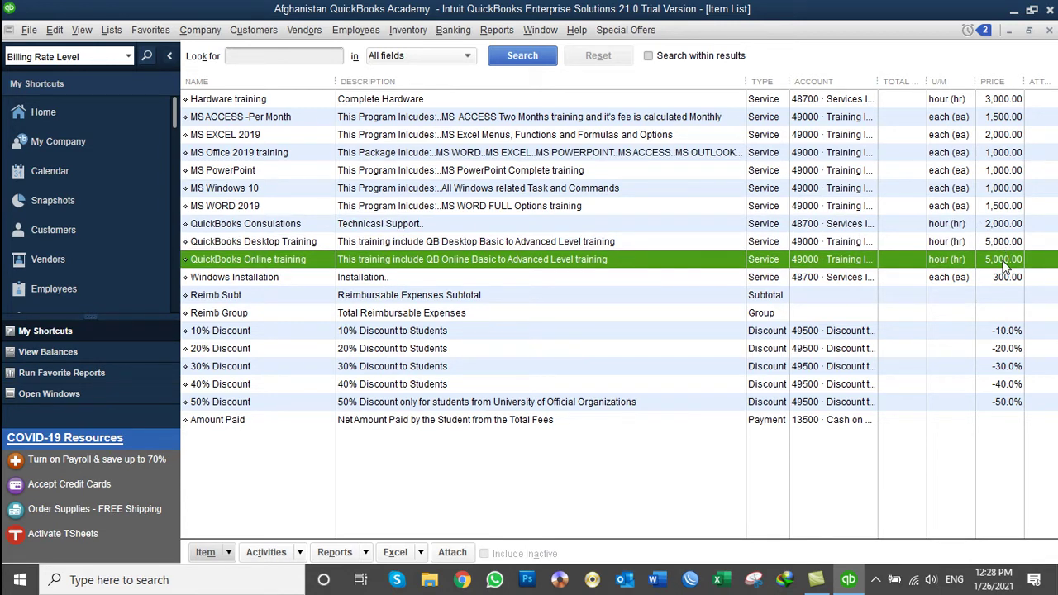
{"action": "left_click", "coordinate": [1049, 30]}
Reopen the Change Item Prices window with Service as the item type
{"action": "left_click", "coordinate": [254, 30]}
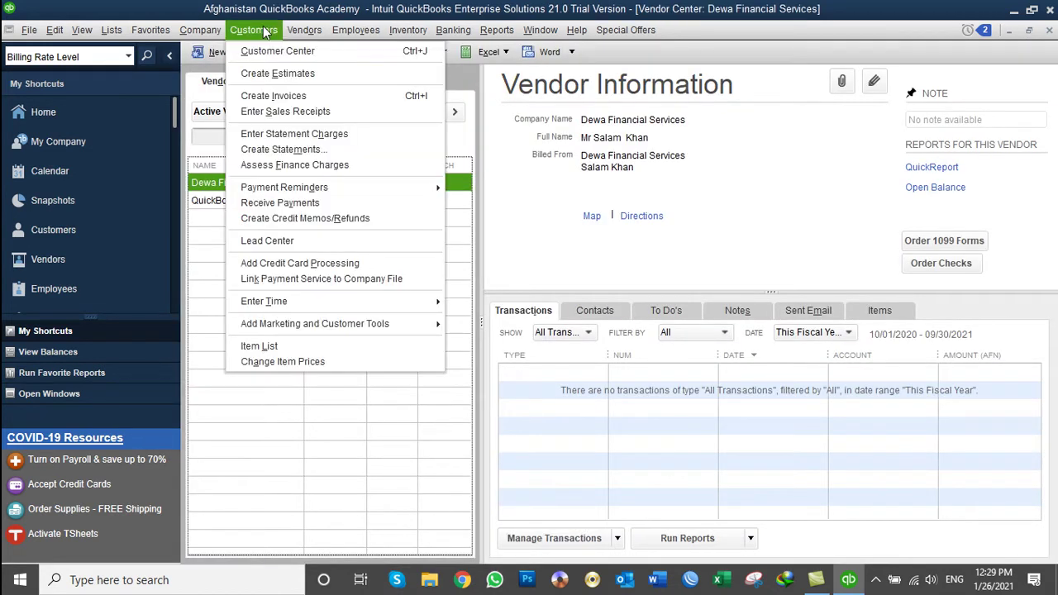
{"action": "left_click", "coordinate": [346, 361]}
{"action": "left_click", "coordinate": [288, 80]}
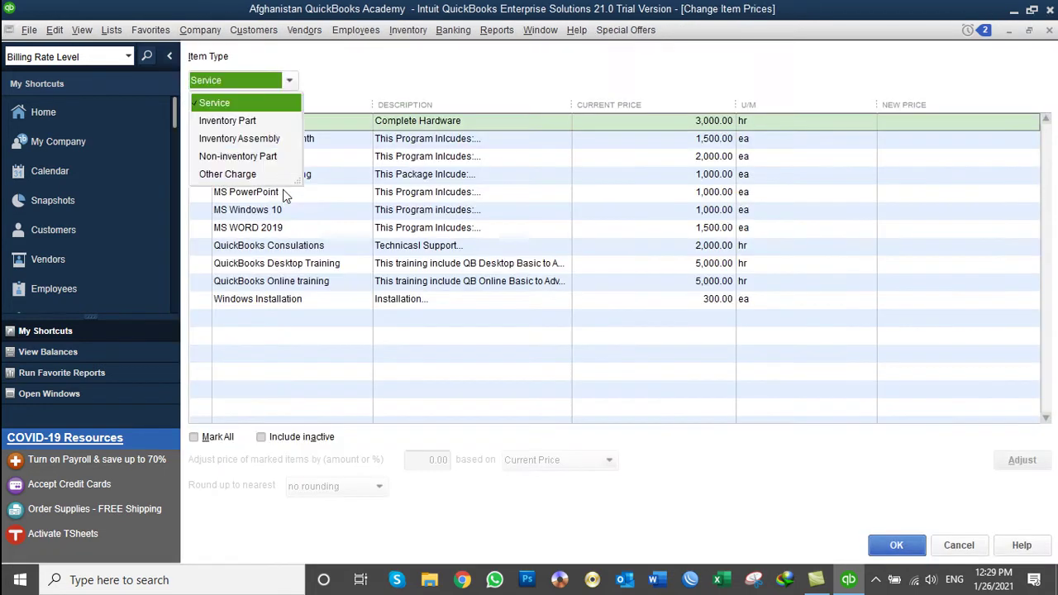
{"action": "left_click", "coordinate": [233, 105]}
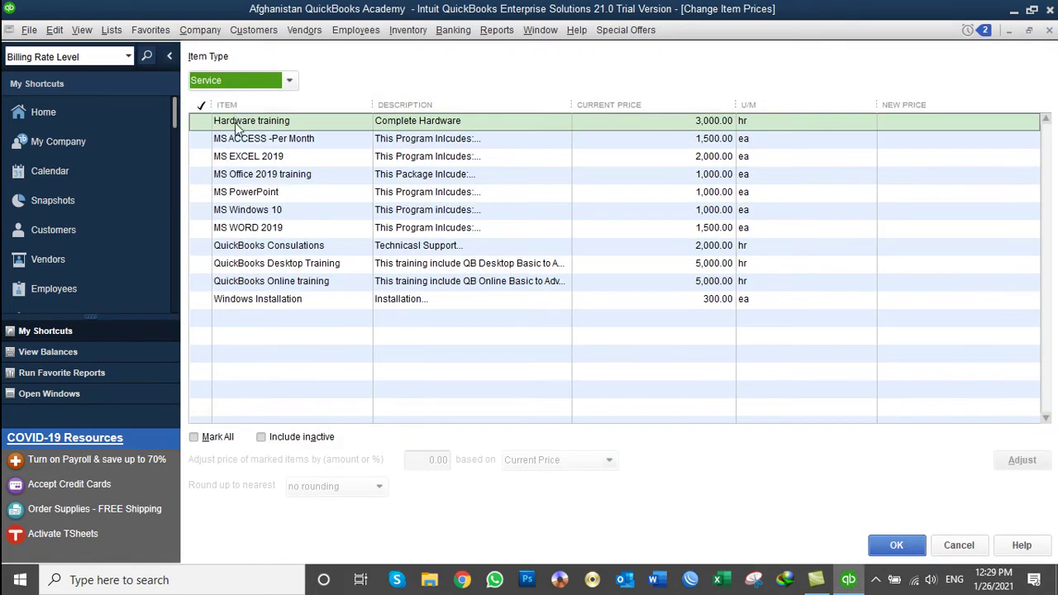
Mark all service items for price adjustment and keep inactive items excluded
{"action": "left_click", "coordinate": [218, 439]}
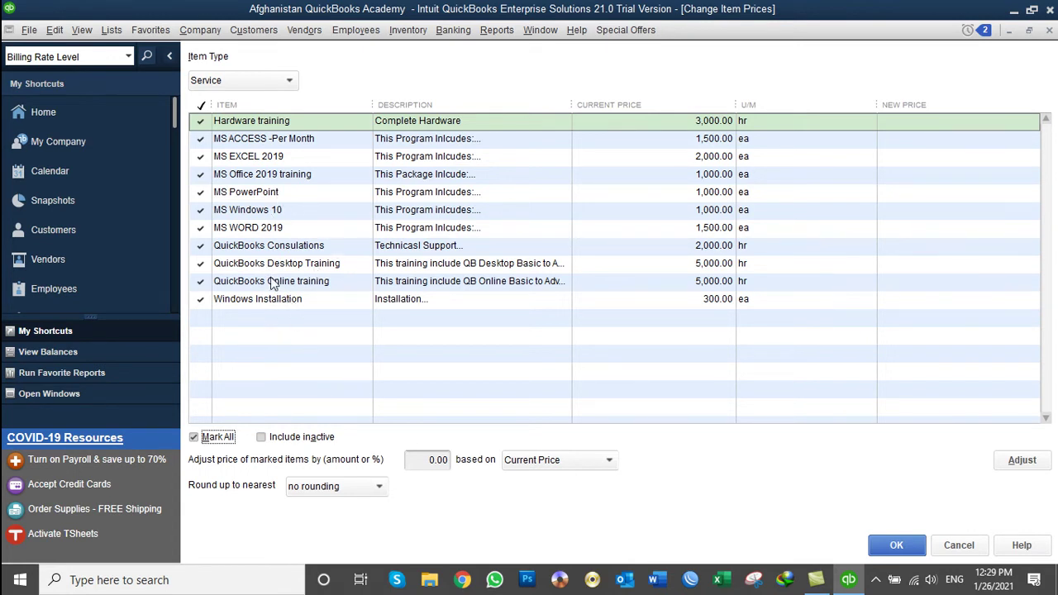
{"action": "left_click", "coordinate": [261, 438]}
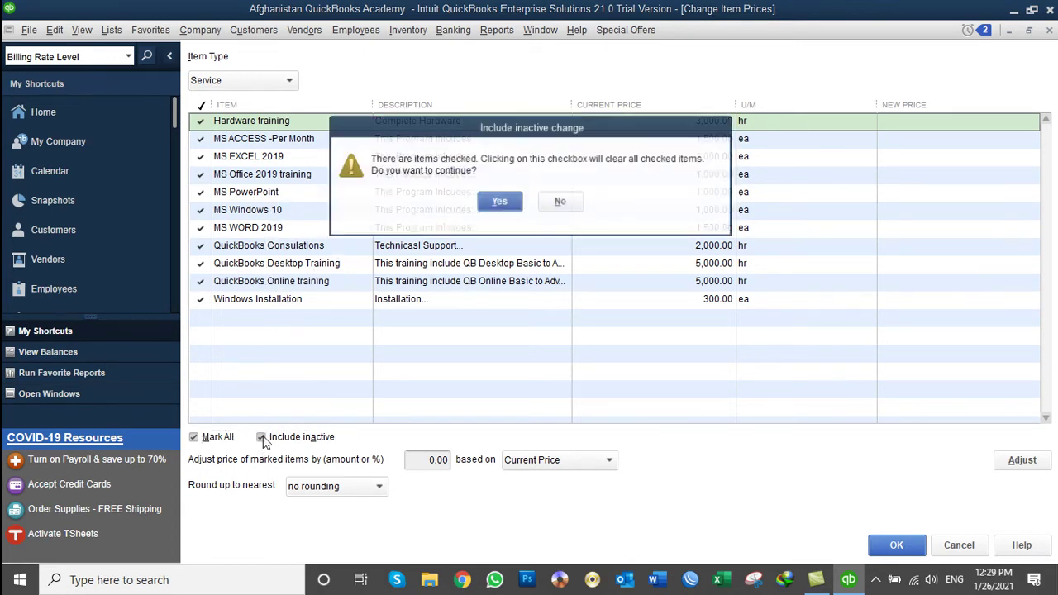
{"action": "left_click", "coordinate": [560, 202]}
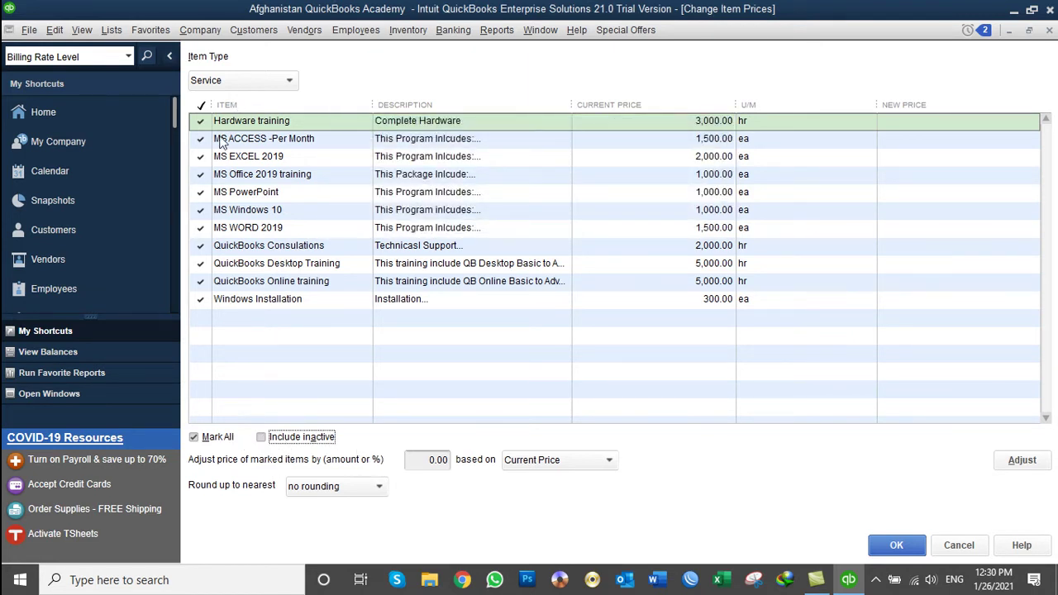
Set the price adjustment of the marked items to 10% based on Current Price
{"action": "left_click", "coordinate": [424, 459]}
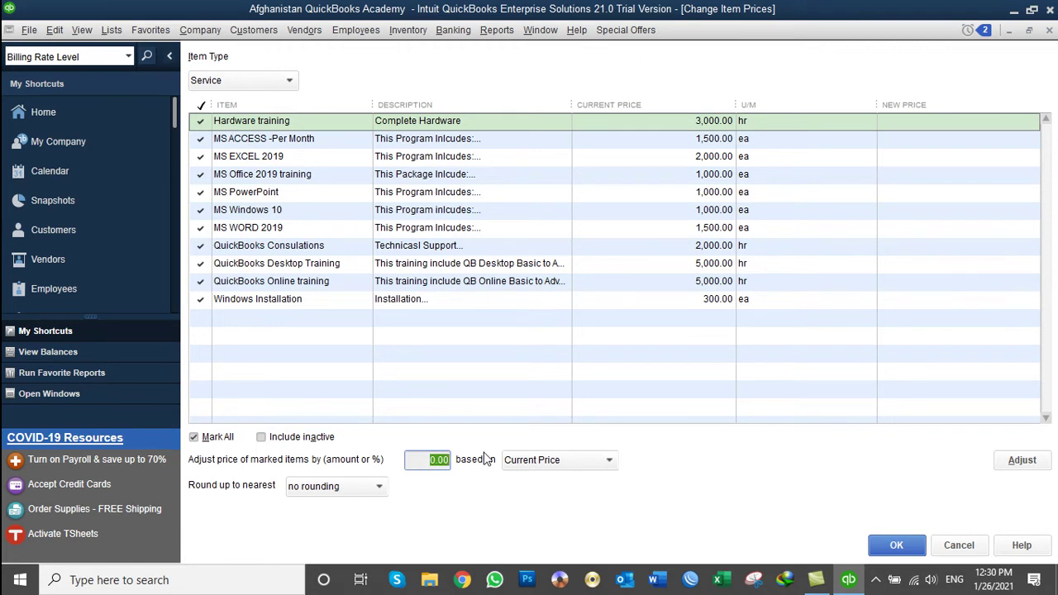
{"action": "type", "text": "10"}
{"action": "type", "text": "%"}
{"action": "key", "text": "BackSpace"}
{"action": "key", "text": "BackSpace"}
{"action": "left_click_drag", "start_coordinate": [417, 460], "coordinate": [460, 460]}
{"action": "left_click", "coordinate": [446, 460]}
{"action": "double_click", "coordinate": [419, 461]}
{"action": "type", "text": "10%"}
{"action": "left_click", "coordinate": [537, 463]}
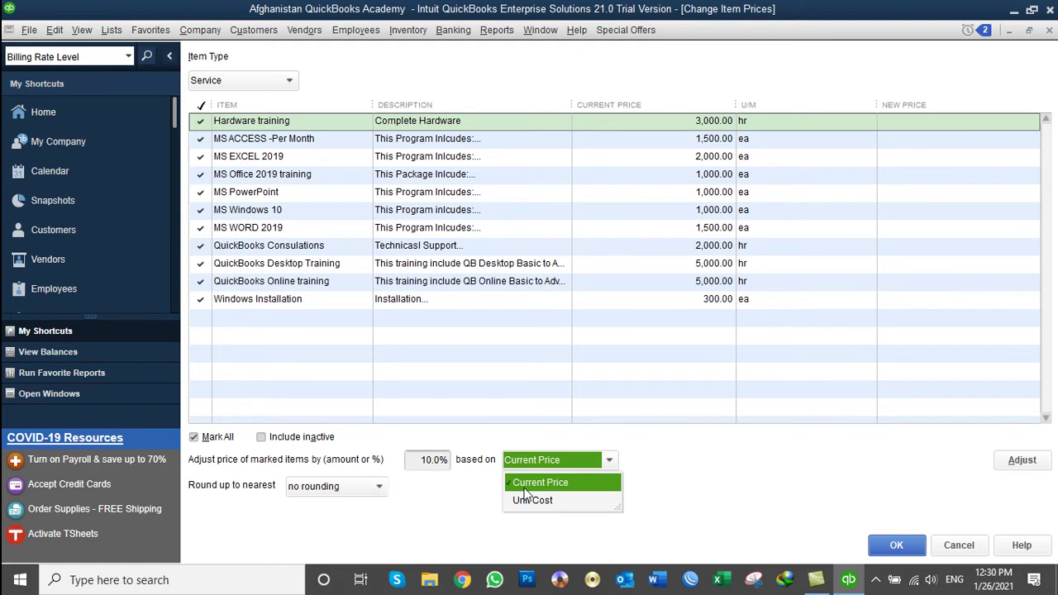
{"action": "left_click", "coordinate": [524, 488]}
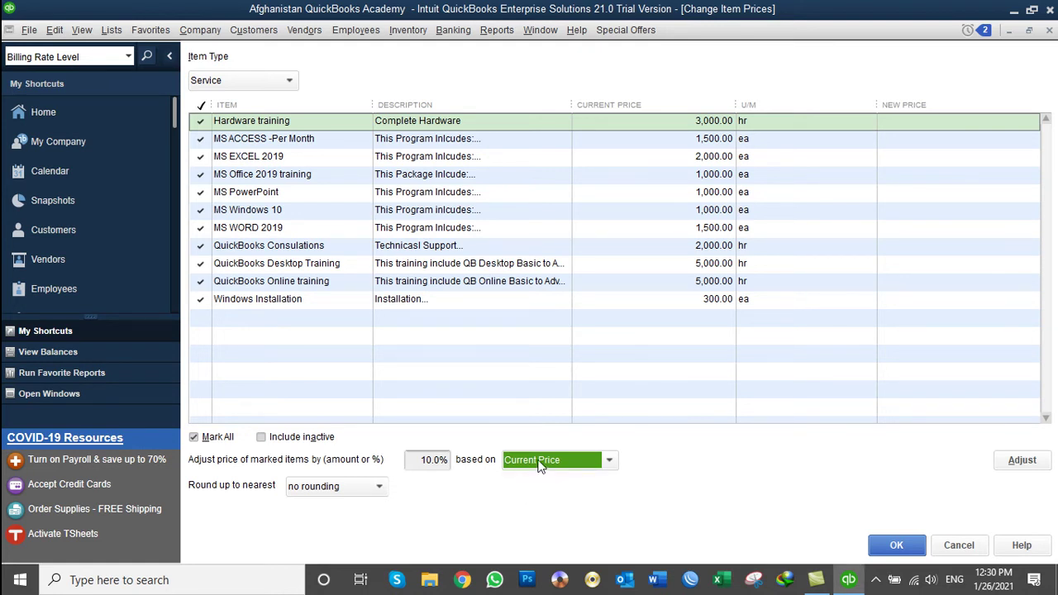
Apply the 10% adjustment to fill in the new prices of all marked service items
{"action": "left_click", "coordinate": [539, 465]}
{"action": "left_click", "coordinate": [538, 465]}
{"action": "left_click_drag", "start_coordinate": [418, 462], "coordinate": [454, 465]}
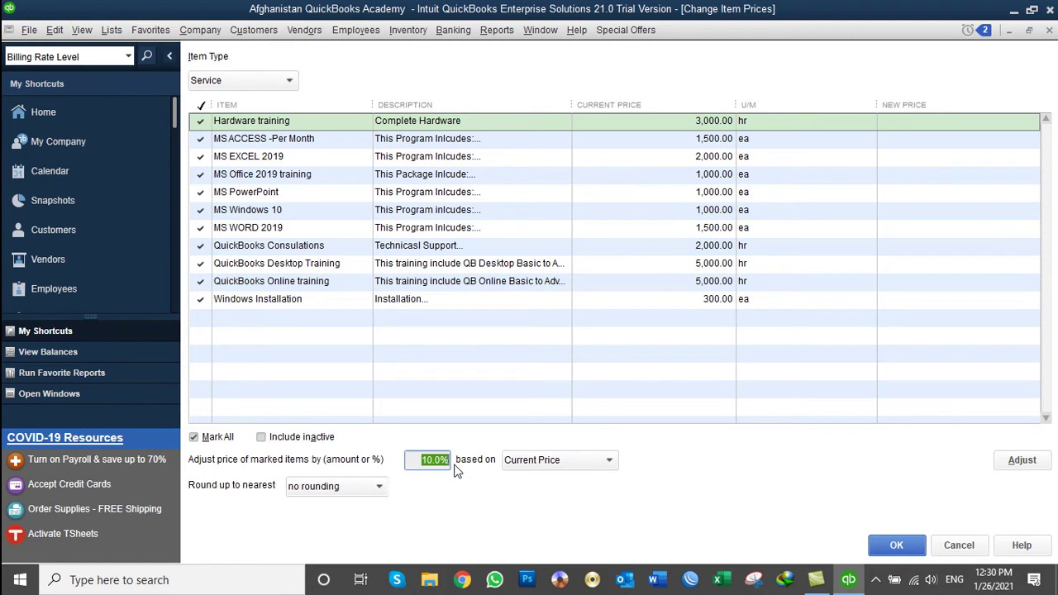
{"action": "left_click", "coordinate": [423, 461]}
{"action": "double_click", "coordinate": [431, 461]}
{"action": "left_click", "coordinate": [1021, 467]}
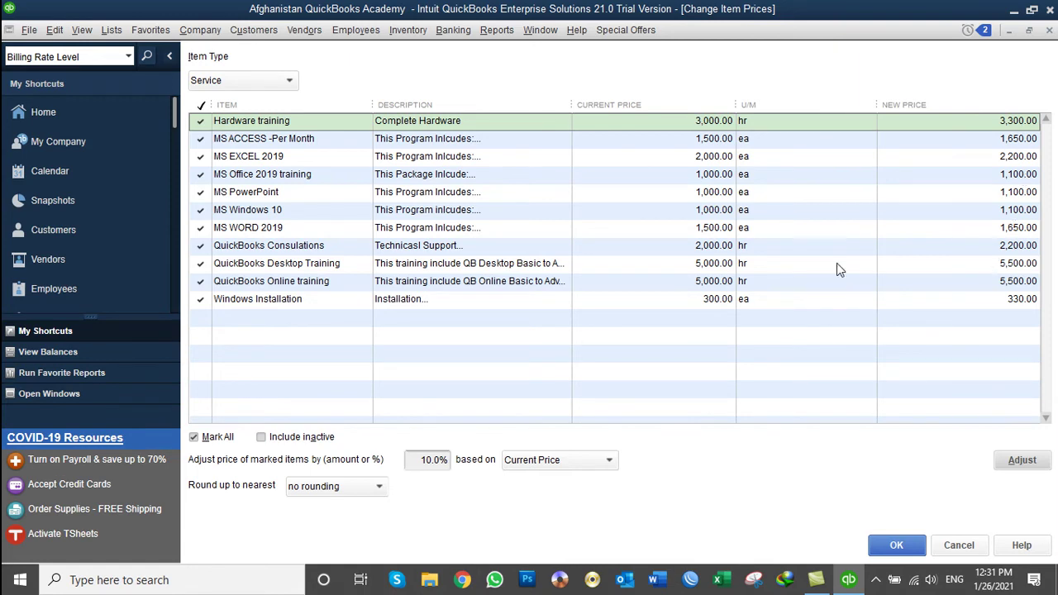
Open the Windows Calculator and move it clear of the price columns
{"action": "key", "text": "super+r"}
{"action": "type", "text": "calc"}
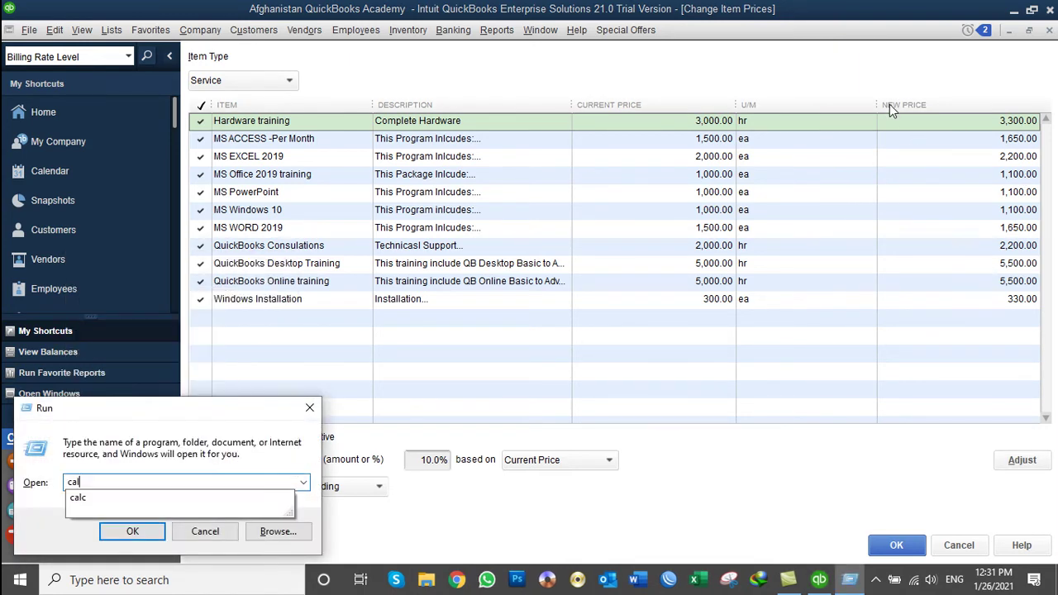
{"action": "key", "text": "Return"}
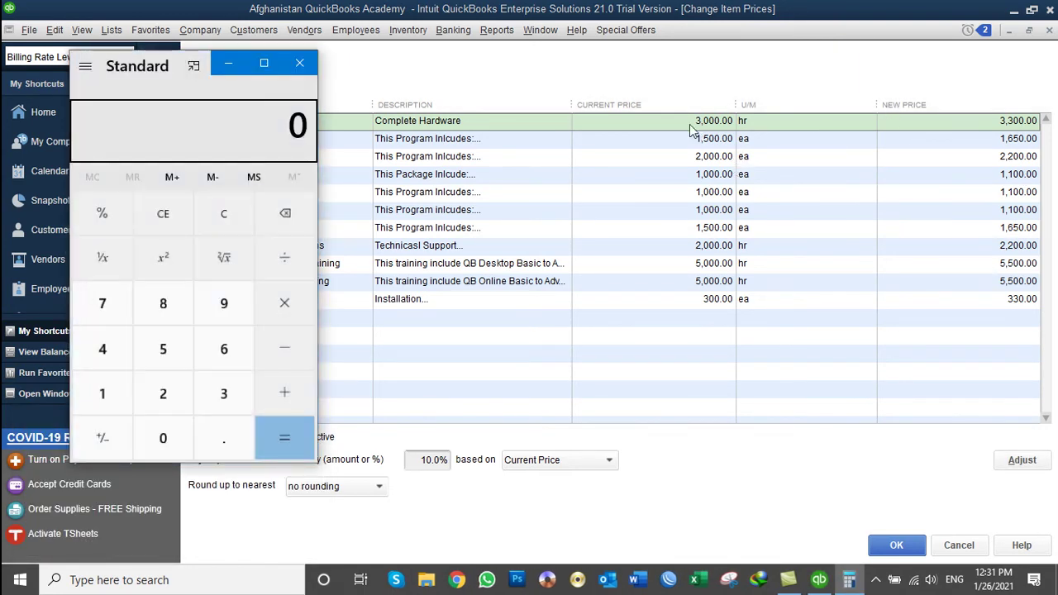
{"action": "left_click_drag", "start_coordinate": [141, 53], "coordinate": [285, 67]}
Calculate the 10% increase for Hardware training in Calculator as 3000 × 10 ÷ 100
{"action": "left_click", "coordinate": [357, 395]}
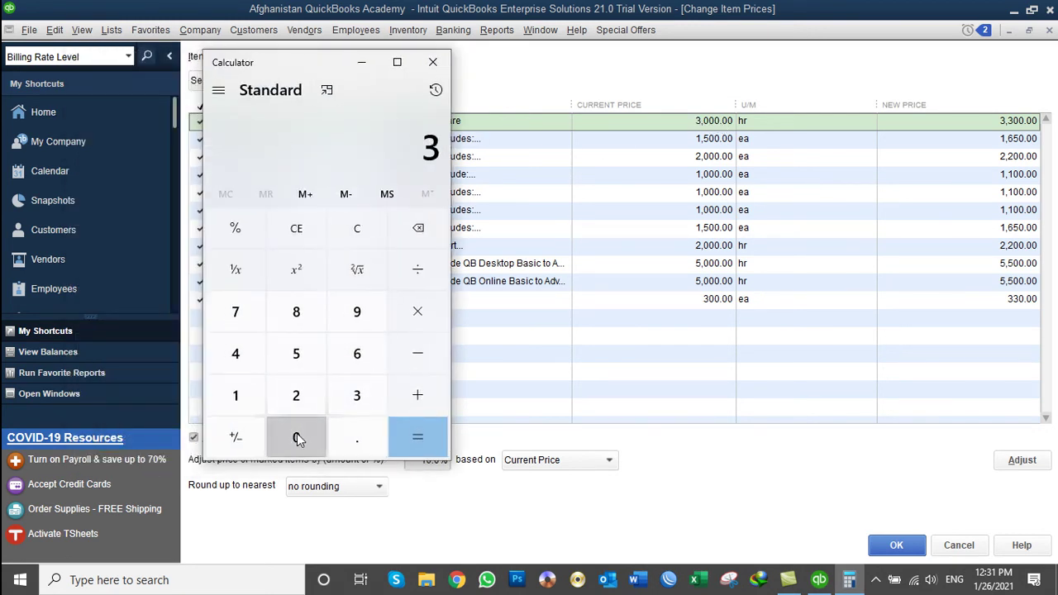
{"action": "double_click", "coordinate": [298, 438]}
{"action": "left_click", "coordinate": [297, 438]}
{"action": "left_click", "coordinate": [417, 311]}
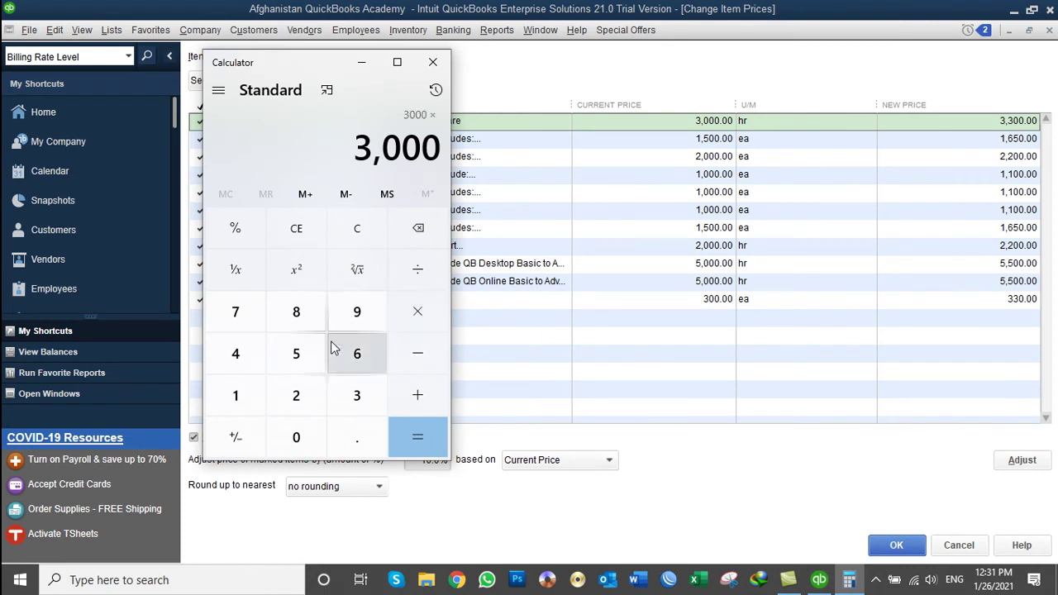
{"action": "left_click", "coordinate": [235, 395]}
{"action": "left_click", "coordinate": [296, 436]}
{"action": "left_click", "coordinate": [417, 272]}
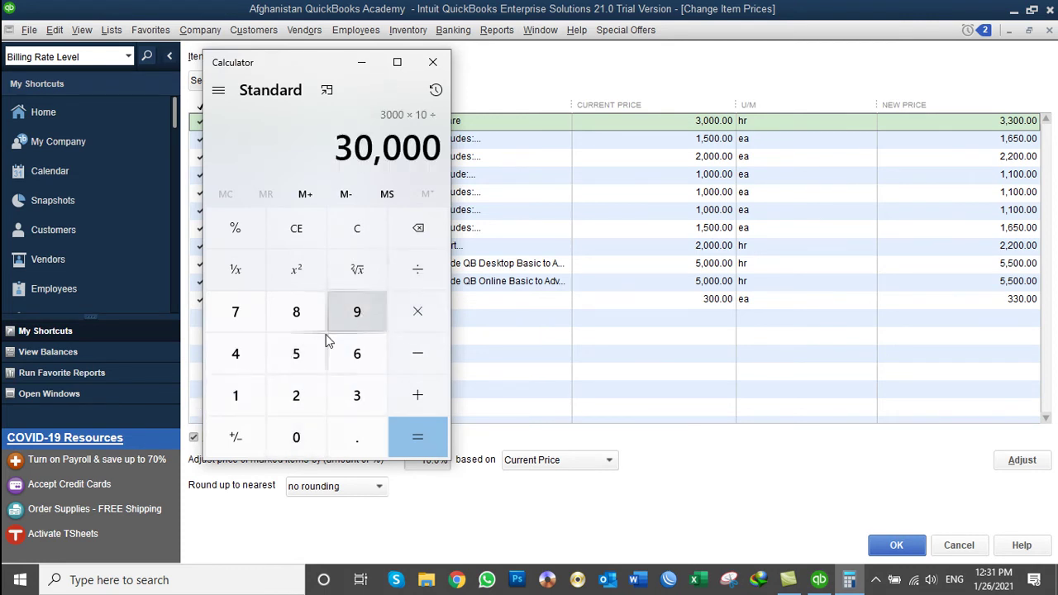
{"action": "left_click", "coordinate": [236, 395]}
{"action": "left_click", "coordinate": [296, 437]}
{"action": "left_click", "coordinate": [296, 436]}
{"action": "left_click", "coordinate": [400, 420]}
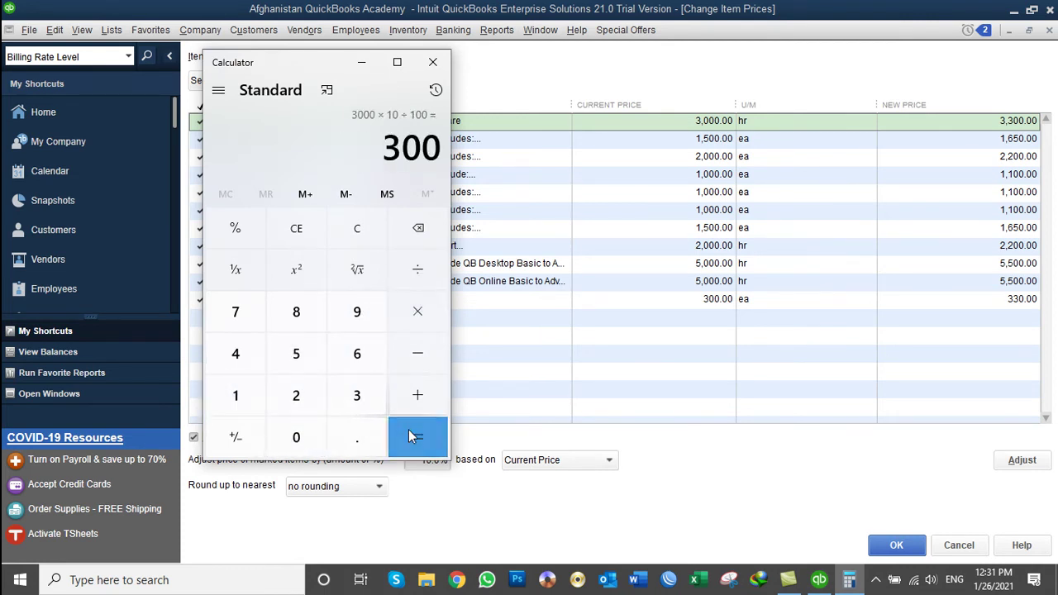
Add 3000 to the calculated increase to verify the new Hardware training price, and close Calculator
{"action": "left_click", "coordinate": [417, 395]}
{"action": "left_click", "coordinate": [351, 400]}
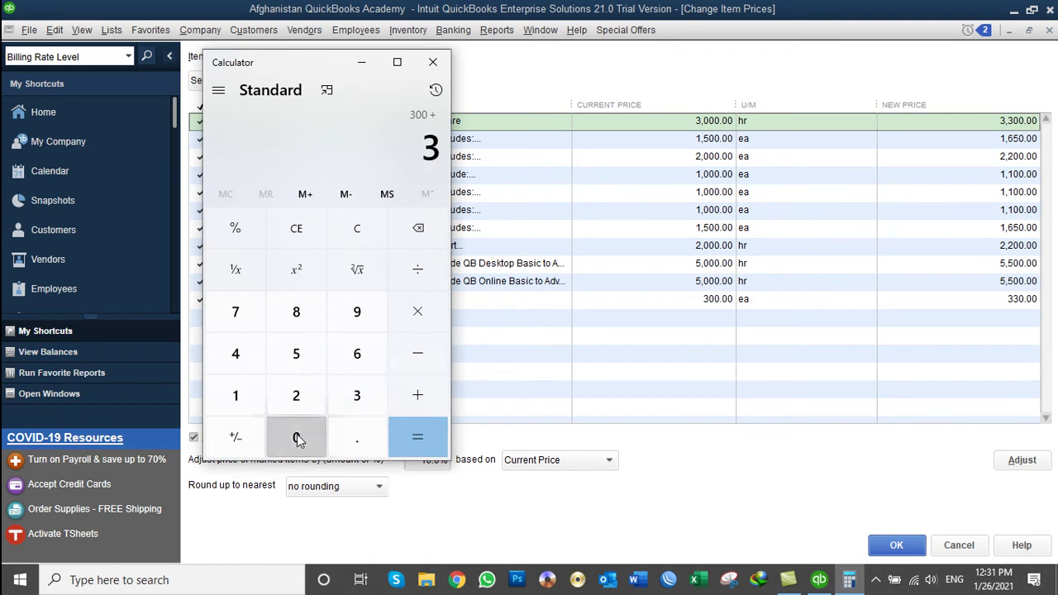
{"action": "left_click", "coordinate": [296, 436]}
{"action": "left_click", "coordinate": [296, 437]}
{"action": "left_click", "coordinate": [295, 437]}
{"action": "left_click", "coordinate": [418, 436]}
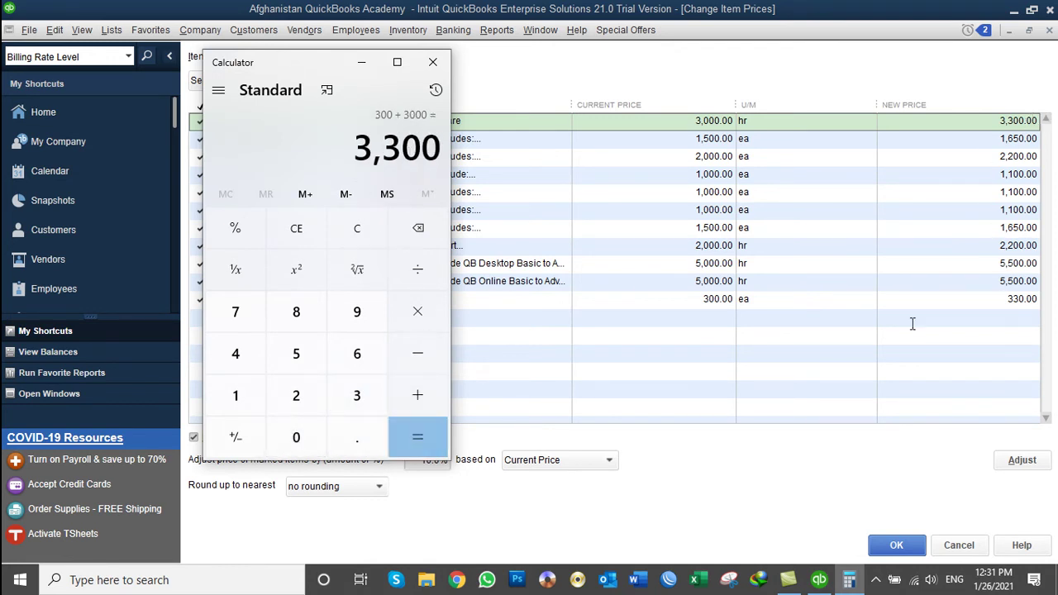
{"action": "left_click", "coordinate": [433, 61]}
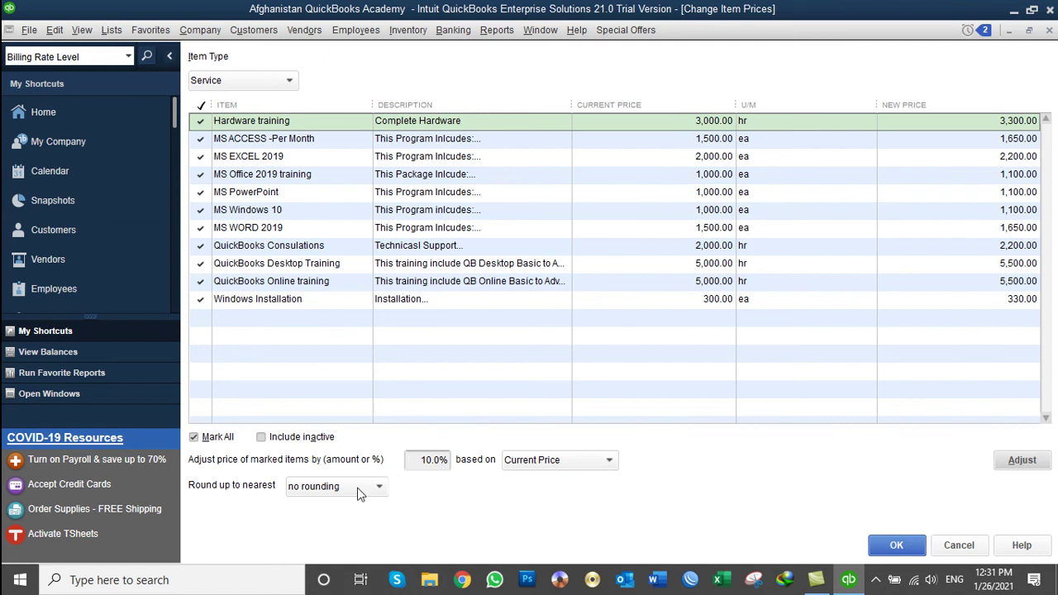
Save the 10% price increase and check the updated service prices in the Item List
{"action": "left_click", "coordinate": [419, 460]}
{"action": "double_click", "coordinate": [419, 460]}
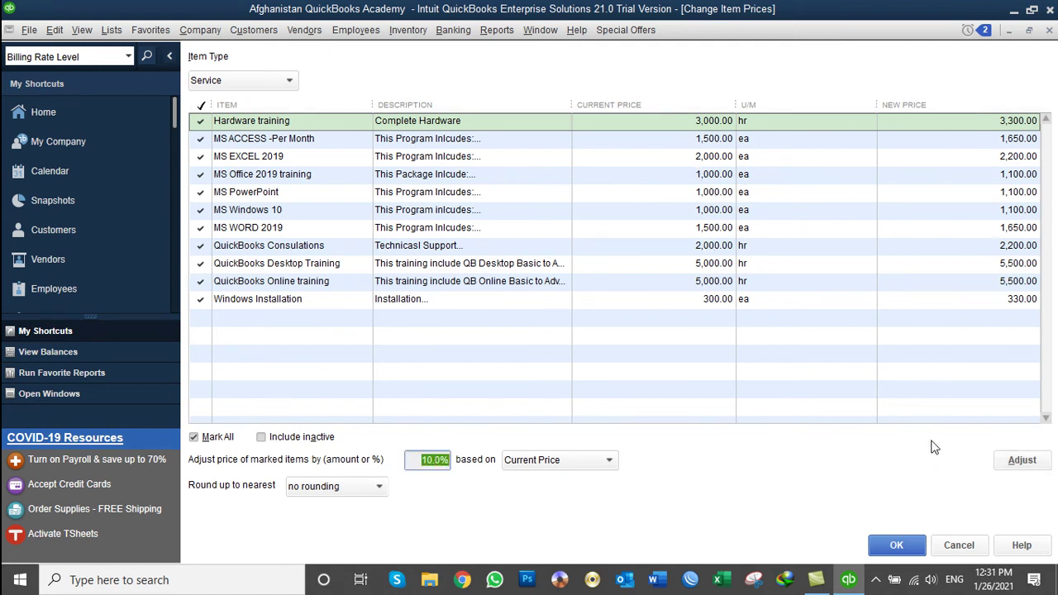
{"action": "left_click", "coordinate": [899, 546]}
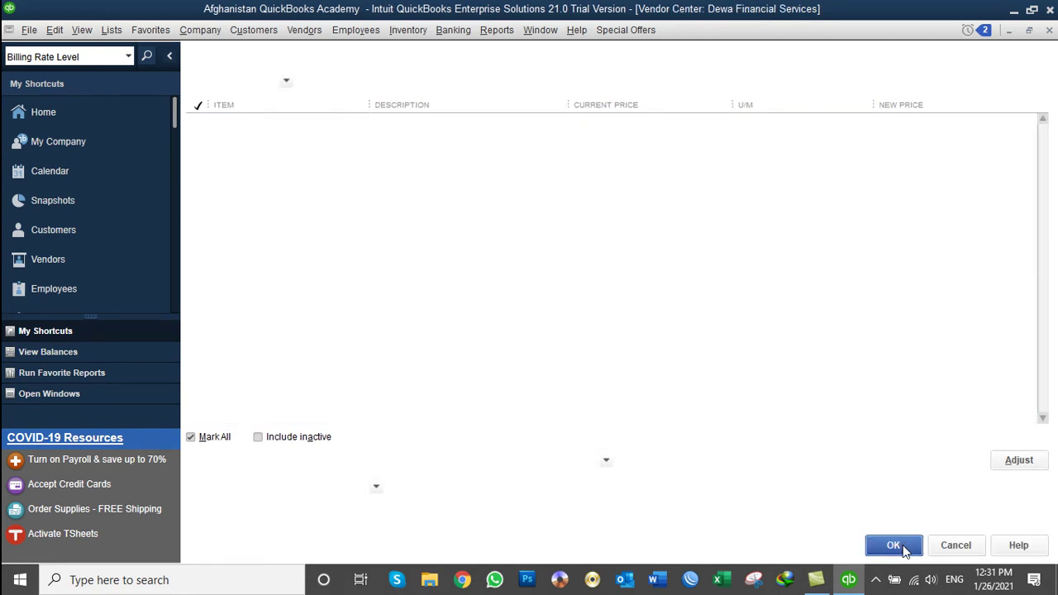
{"action": "left_click", "coordinate": [254, 30]}
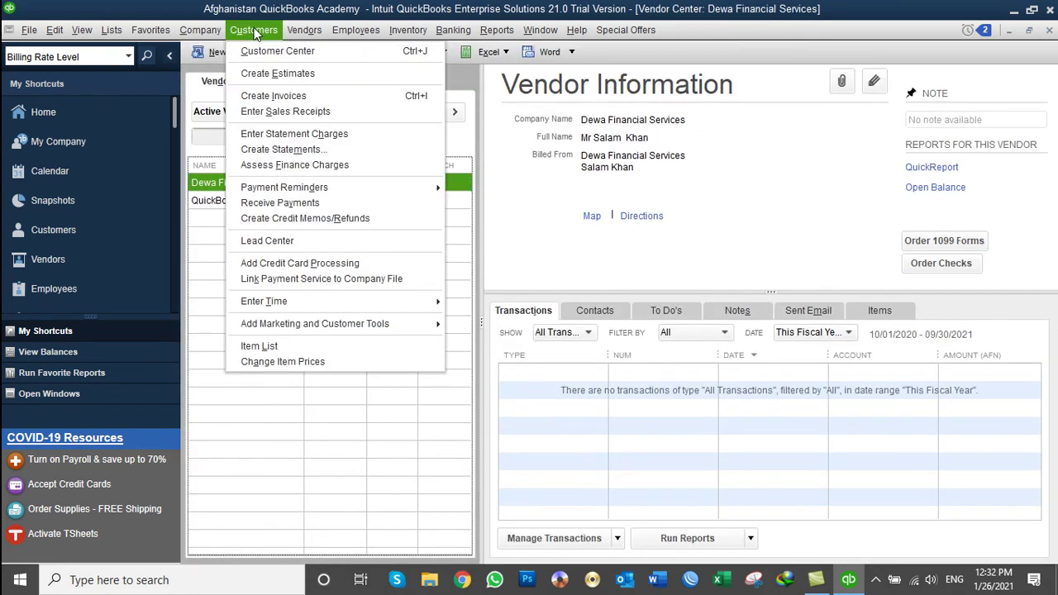
{"action": "left_click", "coordinate": [285, 348]}
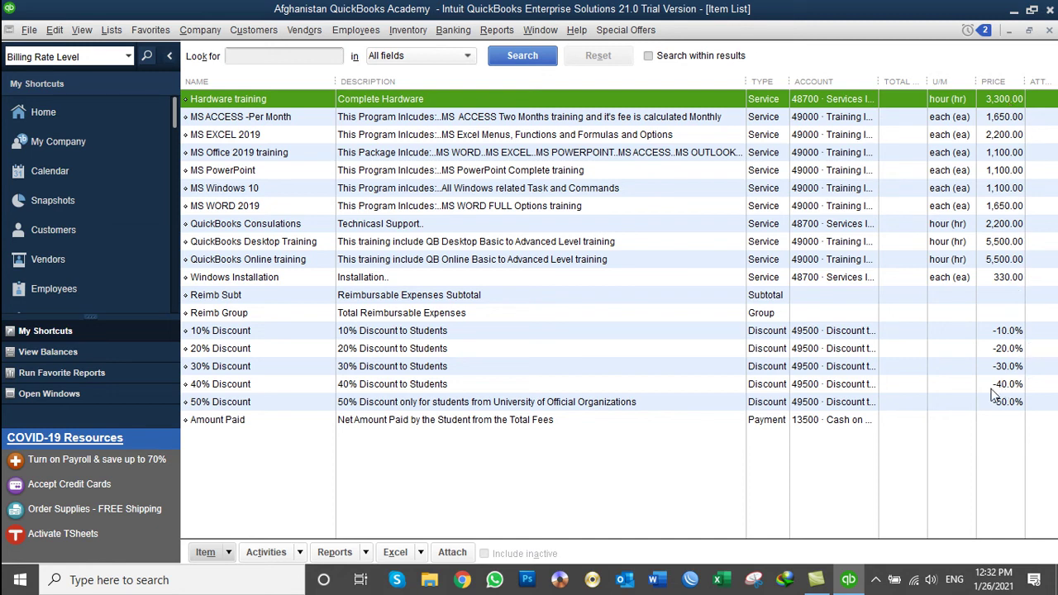
Reopen Change Item Prices for the Service item type and mark all items
{"action": "left_click", "coordinate": [250, 30]}
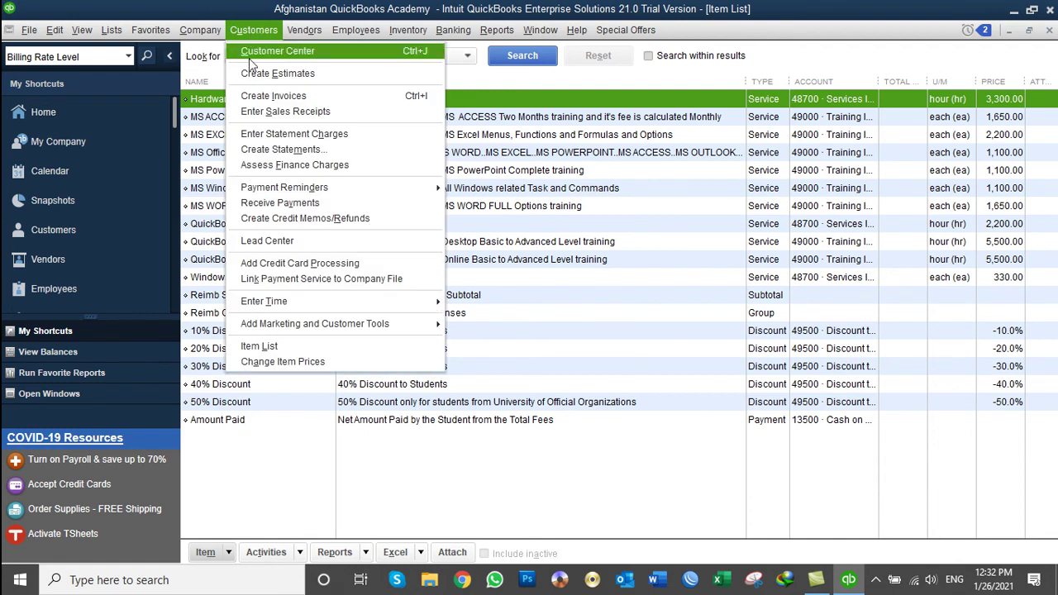
{"action": "left_click", "coordinate": [282, 361]}
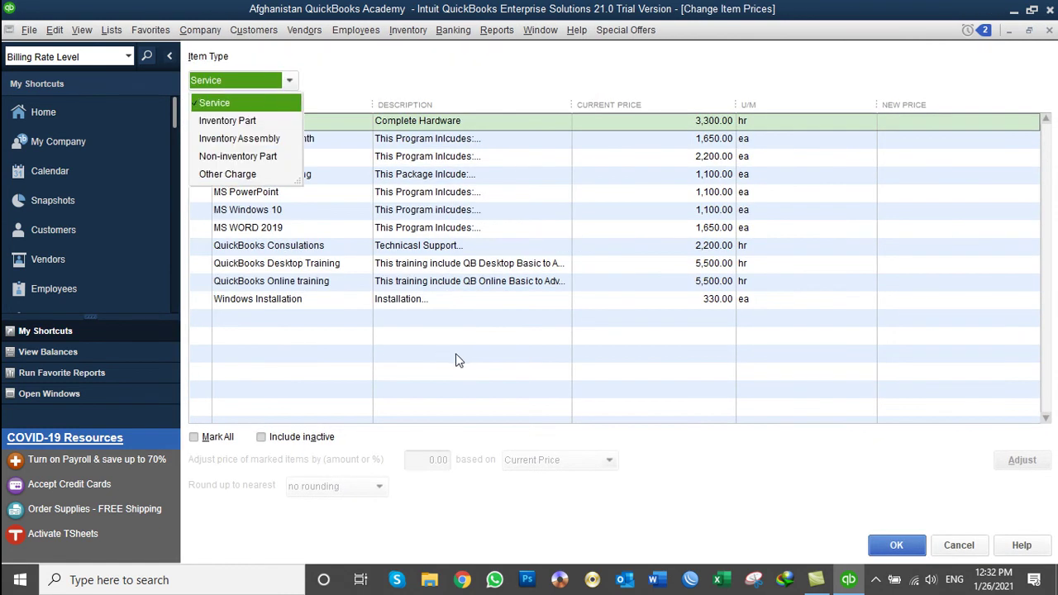
{"action": "left_click", "coordinate": [217, 442]}
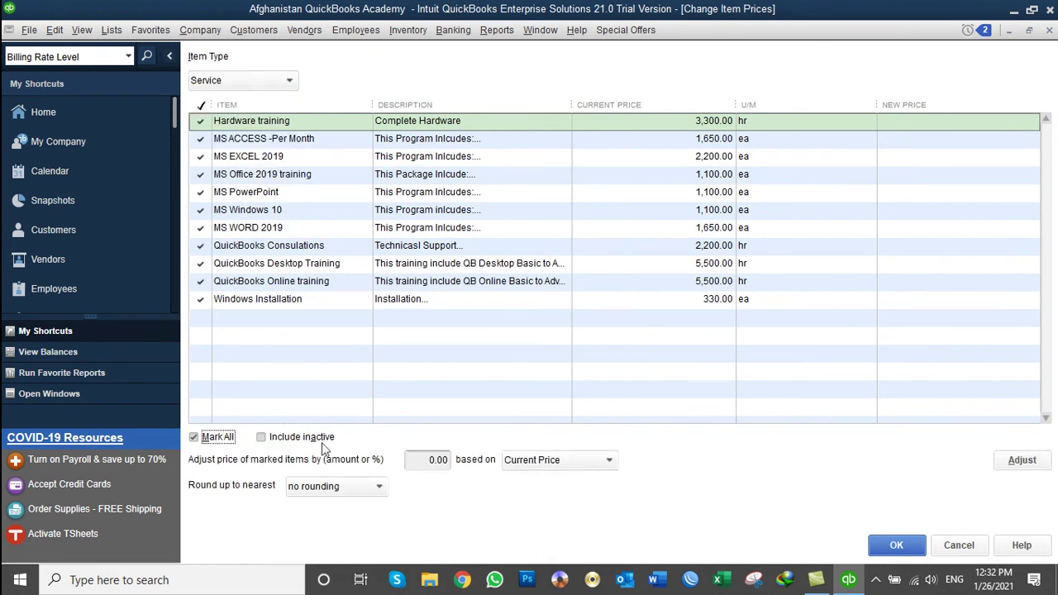
Try a fixed adjustment of 100 based on Current Price on all marked service items
{"action": "left_click", "coordinate": [426, 461]}
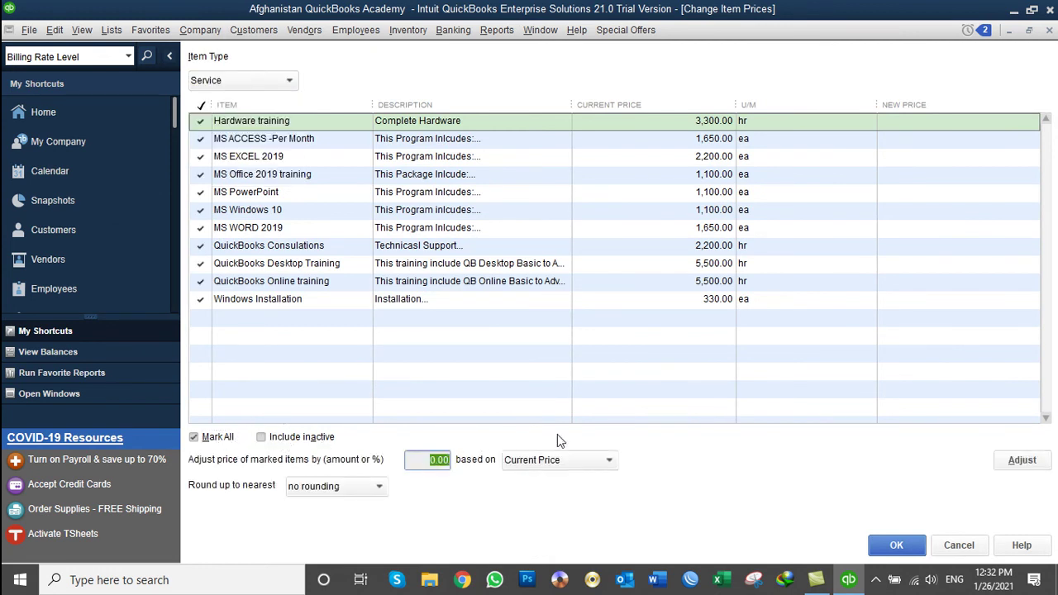
{"action": "type", "text": "500"}
{"action": "key", "text": "BackSpace"}
{"action": "key", "text": "BackSpace"}
{"action": "key", "text": "BackSpace"}
{"action": "type", "text": "500"}
{"action": "key", "text": "BackSpace"}
{"action": "key", "text": "BackSpace"}
{"action": "key", "text": "BackSpace"}
{"action": "type", "text": "100"}
{"action": "key", "text": "Tab"}
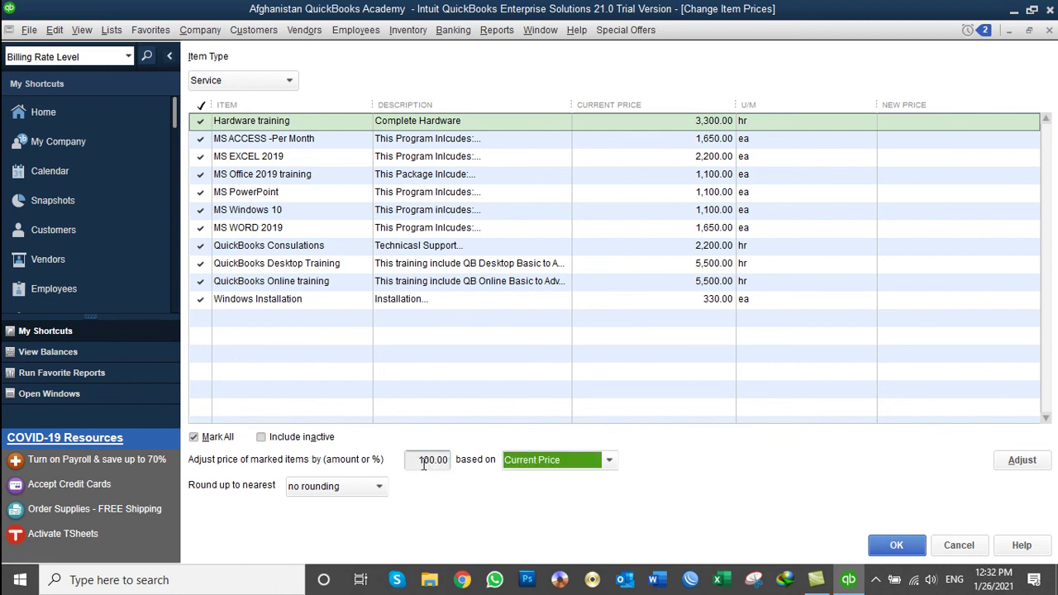
{"action": "left_click", "coordinate": [1014, 464]}
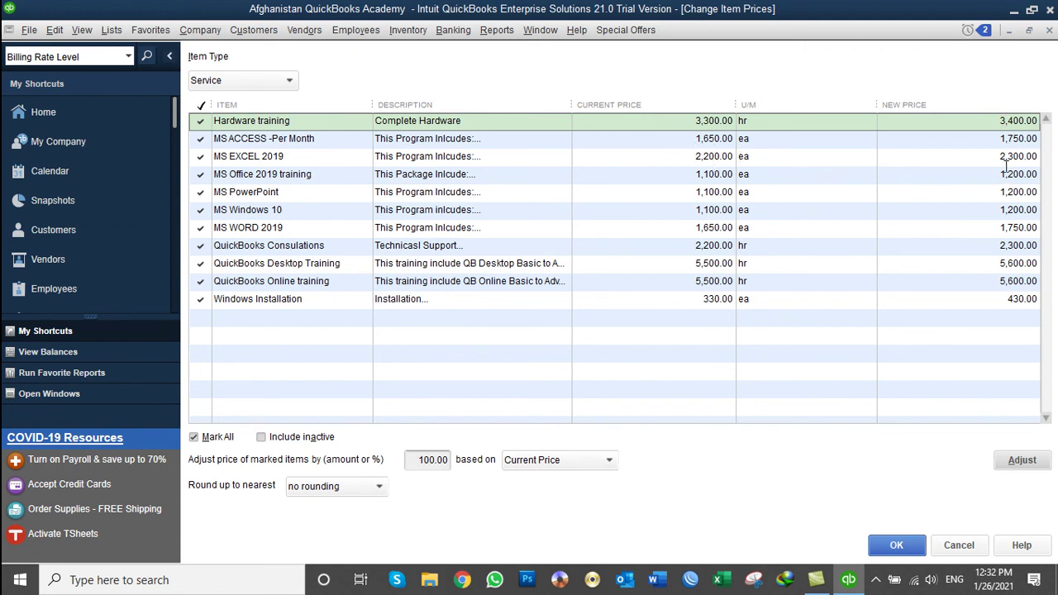
Cancel the 100.00 price adjustment and leave Change Item Prices without saving
{"action": "left_click", "coordinate": [416, 458]}
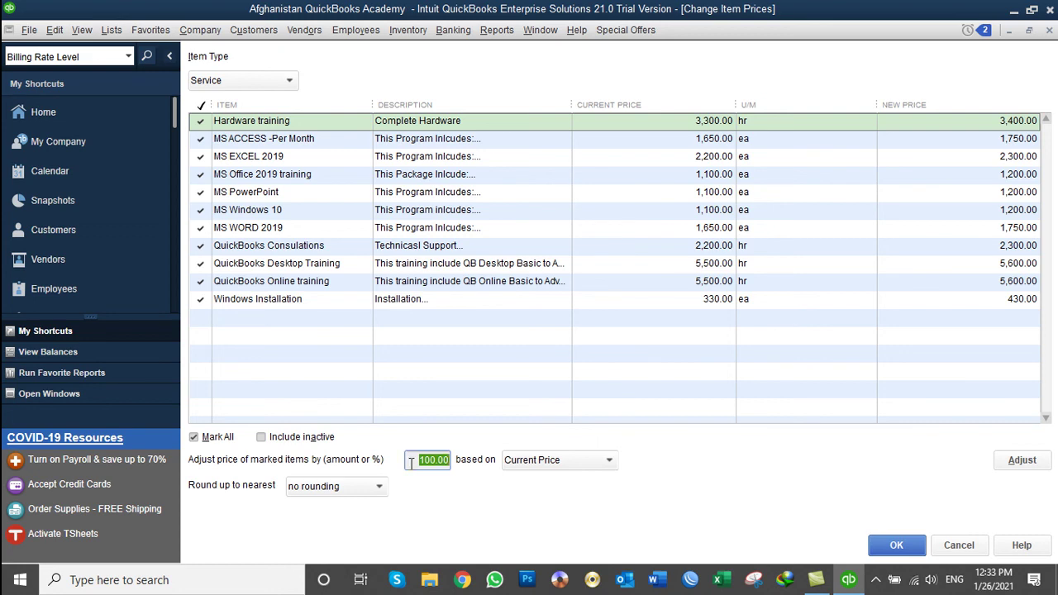
{"action": "left_click", "coordinate": [973, 548]}
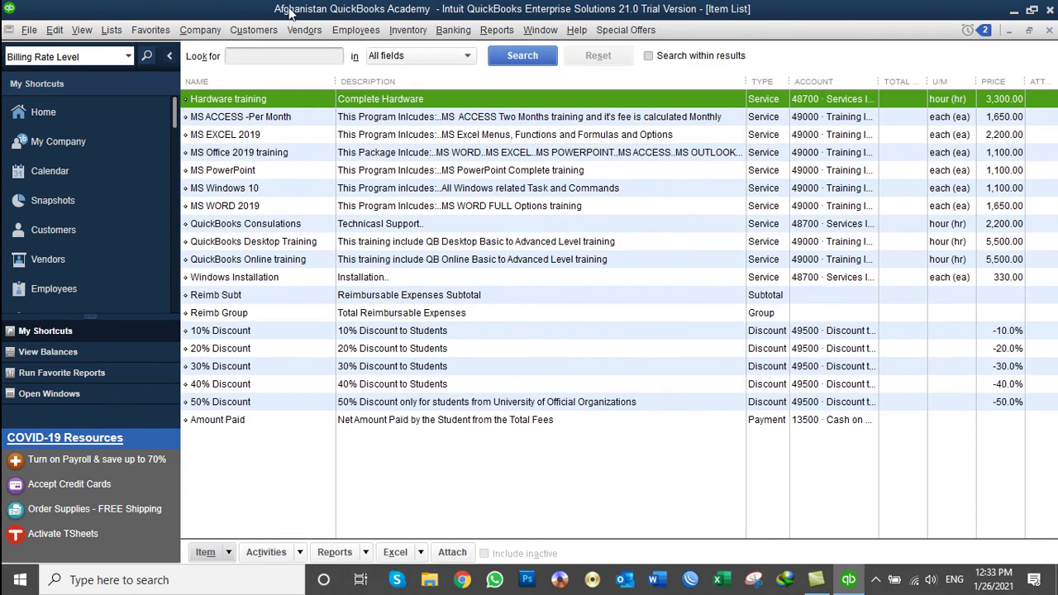
Bring up the customer-related commands from the Item List
{"action": "left_click", "coordinate": [266, 30]}
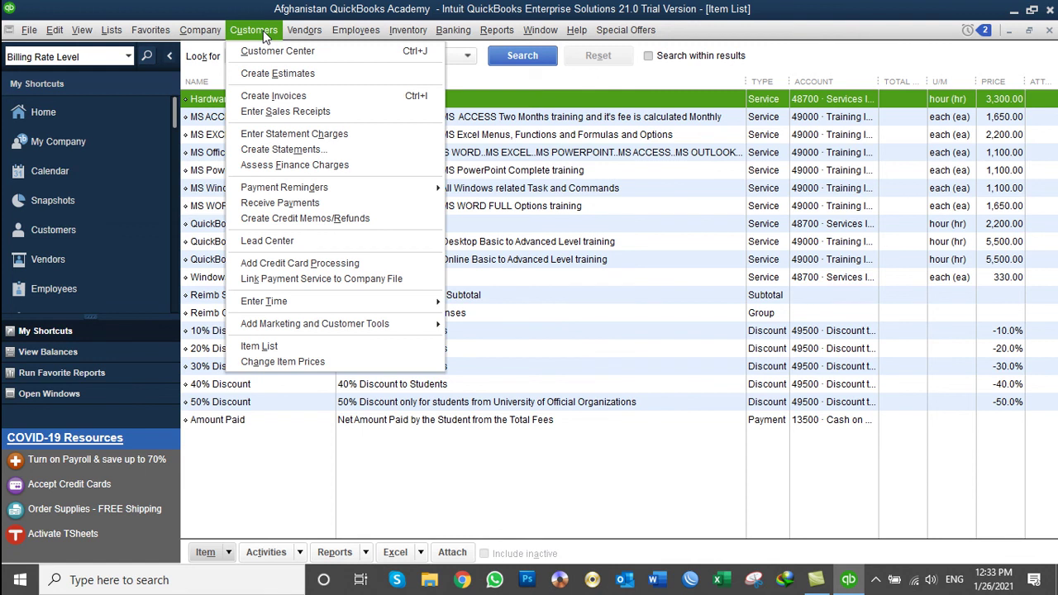